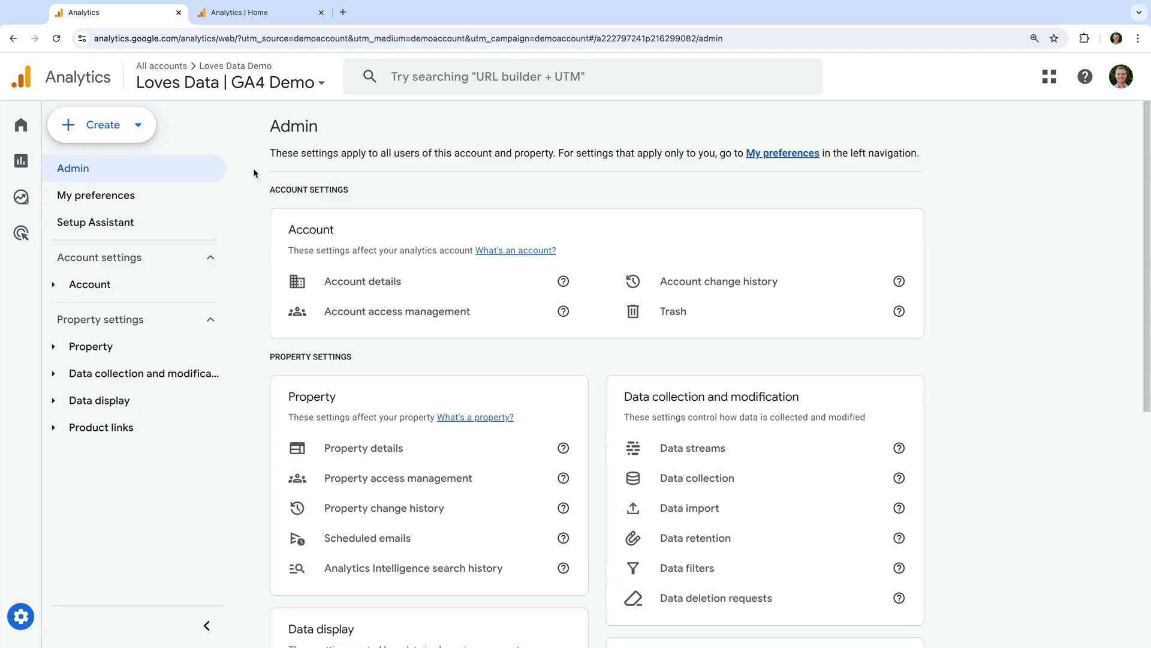
# Open the property's Google Ads links and start creating a new link
pyautogui.scroll(-5, 302, 227)
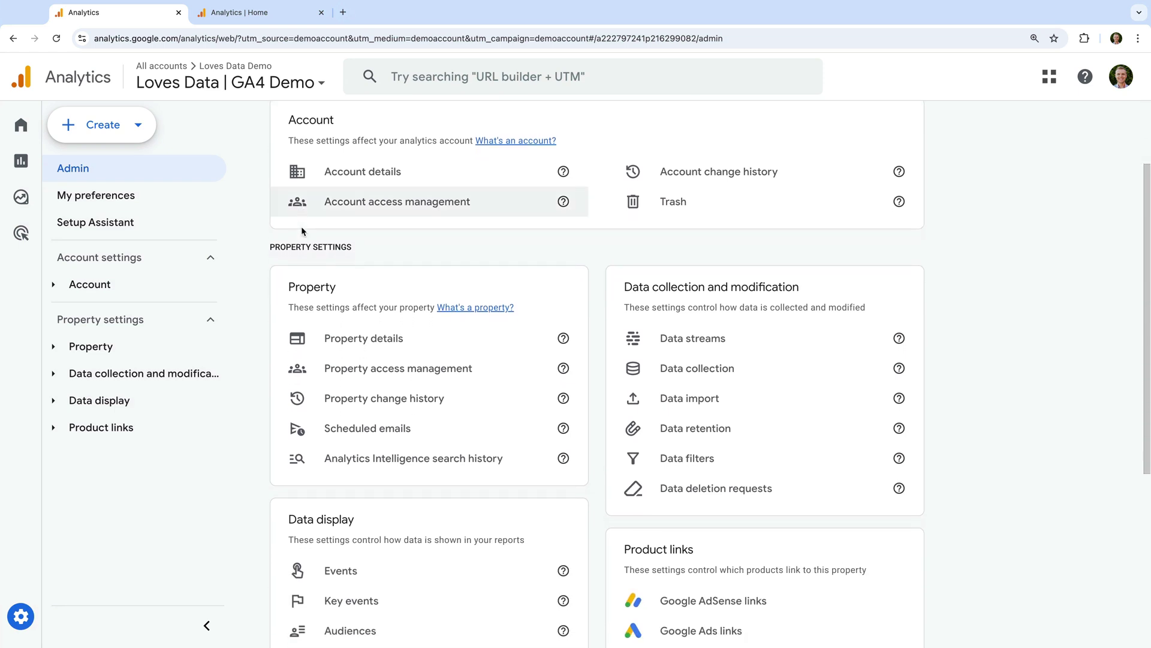
pyautogui.scroll(-1, 302, 232)
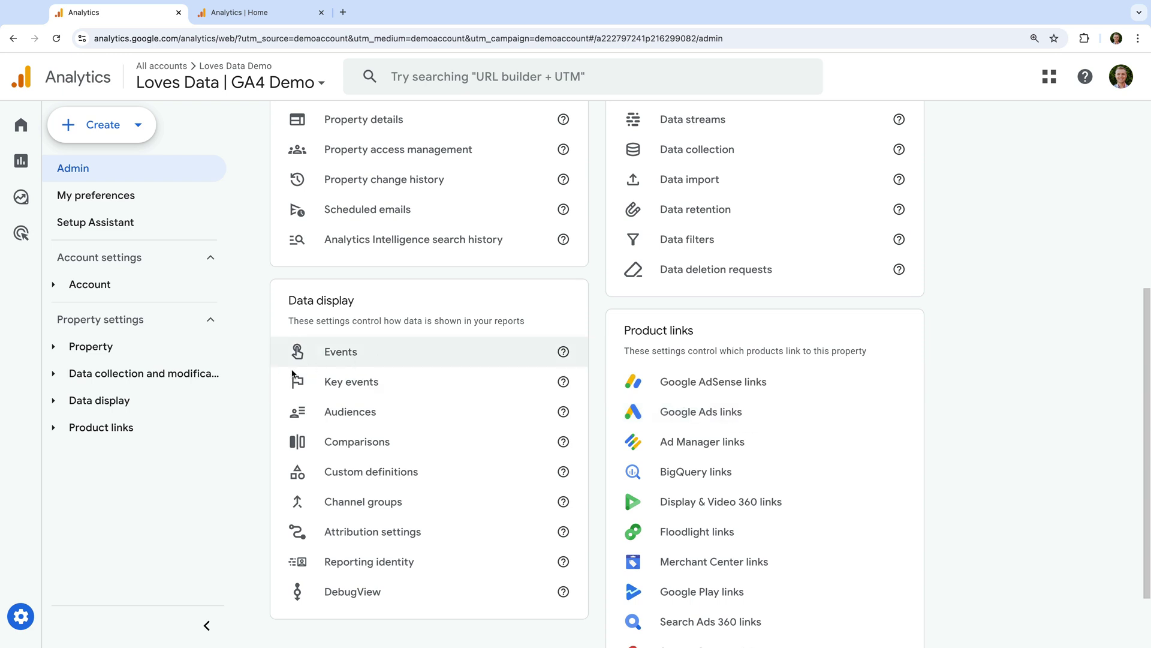
pyautogui.click(154, 428)
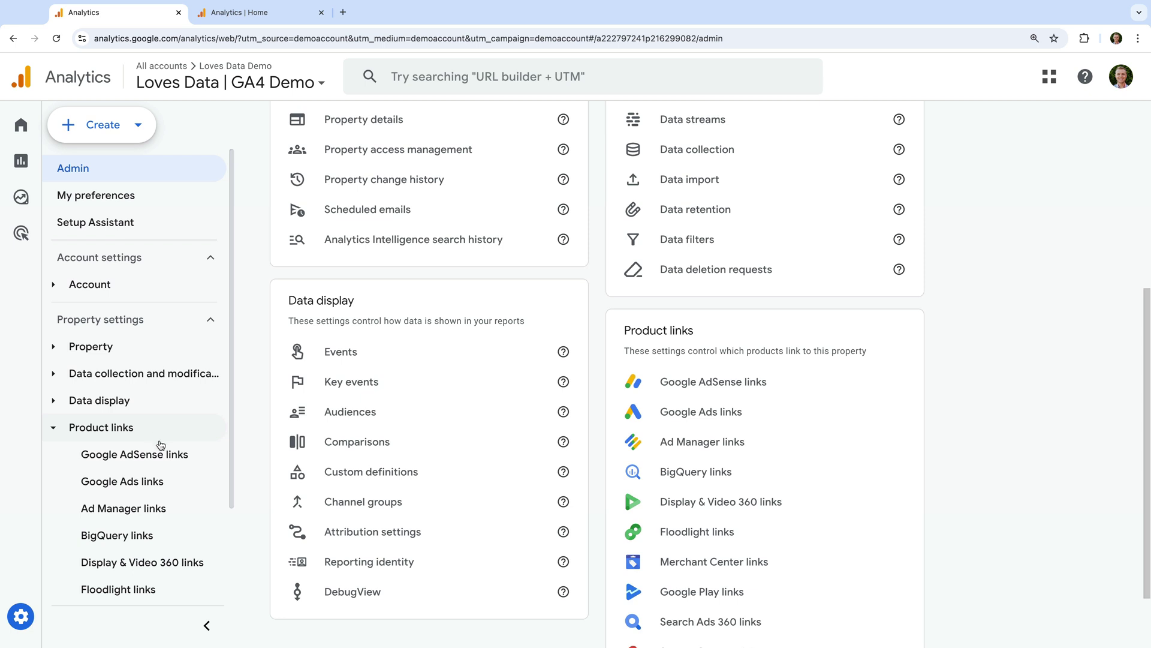
pyautogui.click(168, 486)
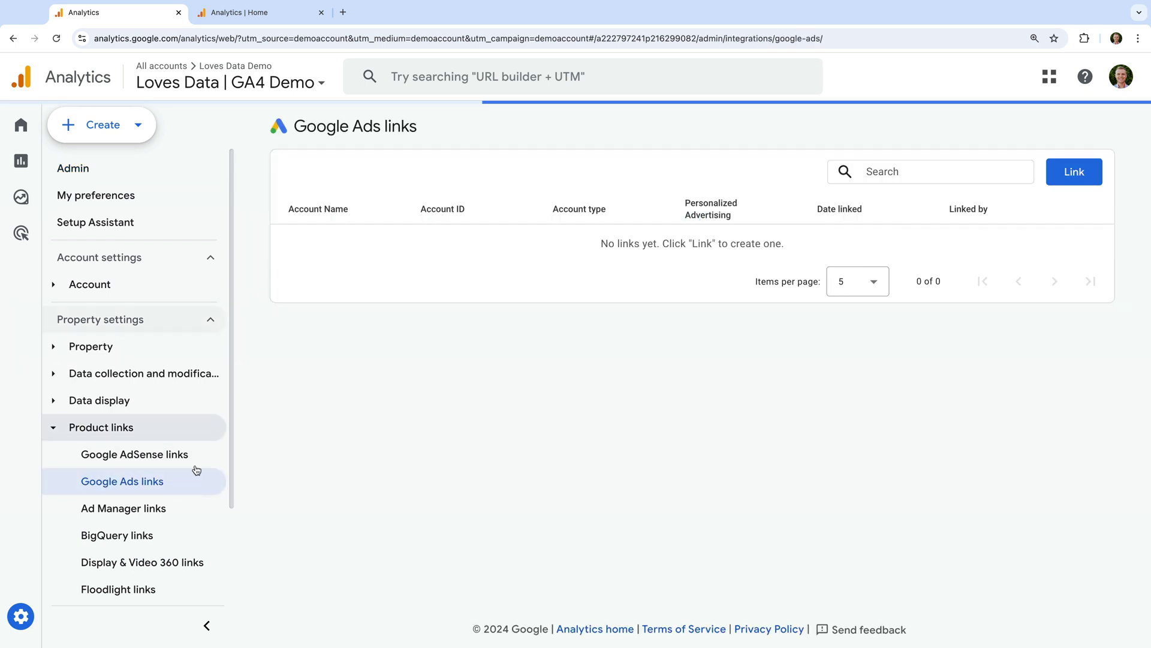
pyautogui.click(1067, 175)
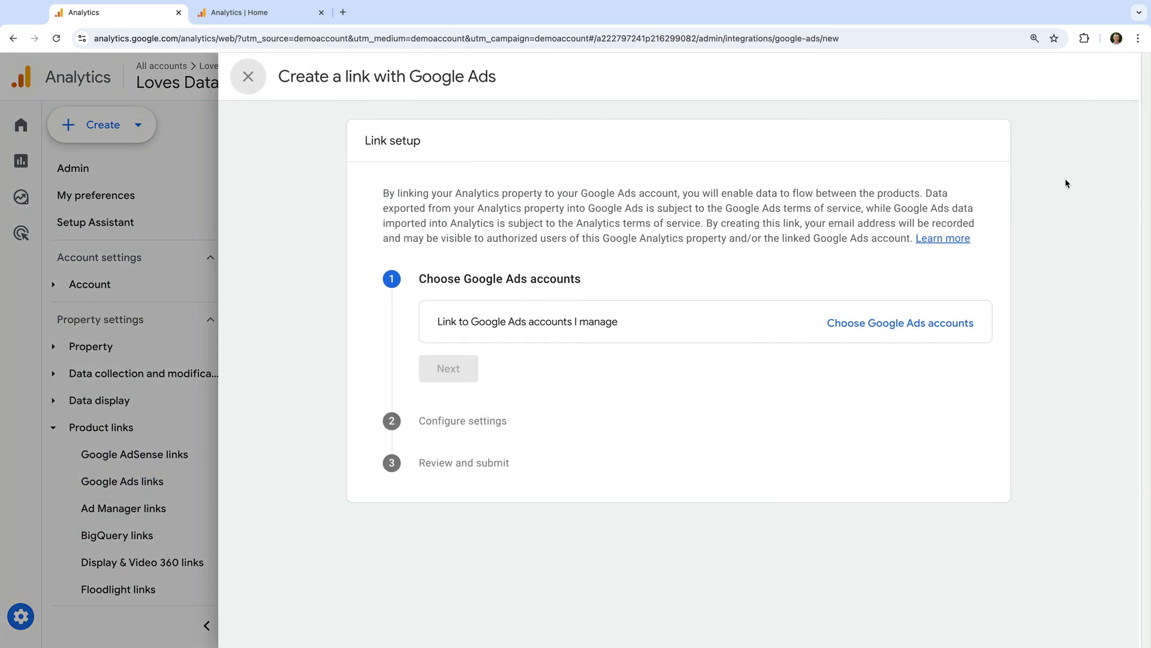
# Choose the Loves Data Demo Google Ads account for the link and continue to its configuration settings
pyautogui.click(837, 321)
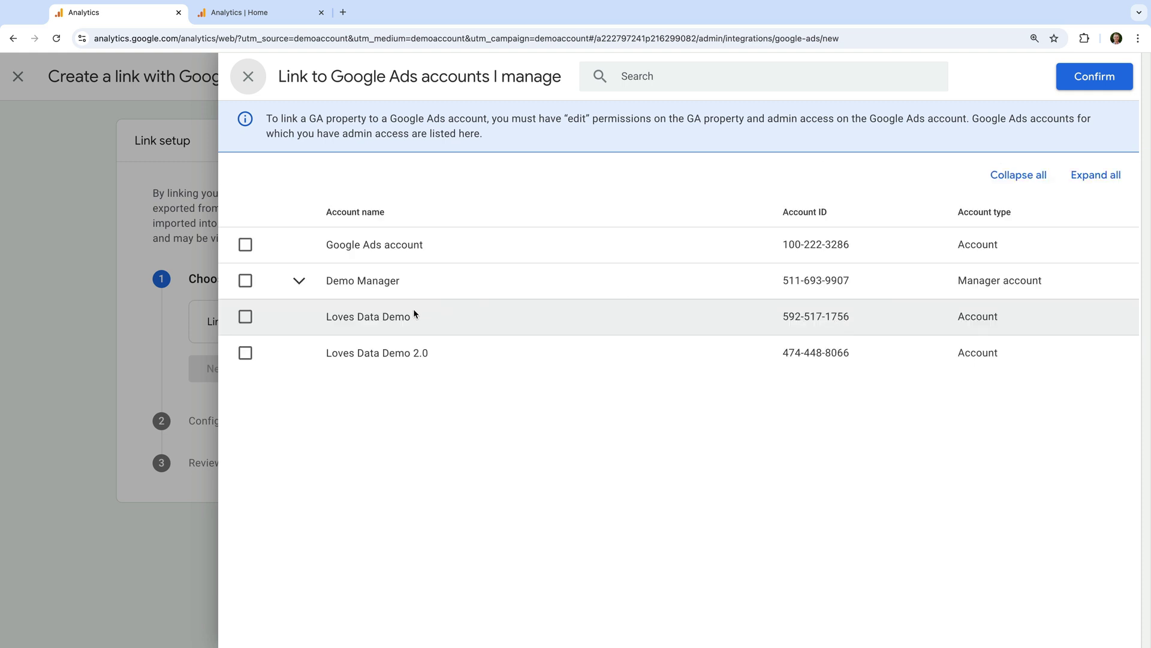
pyautogui.click(246, 317)
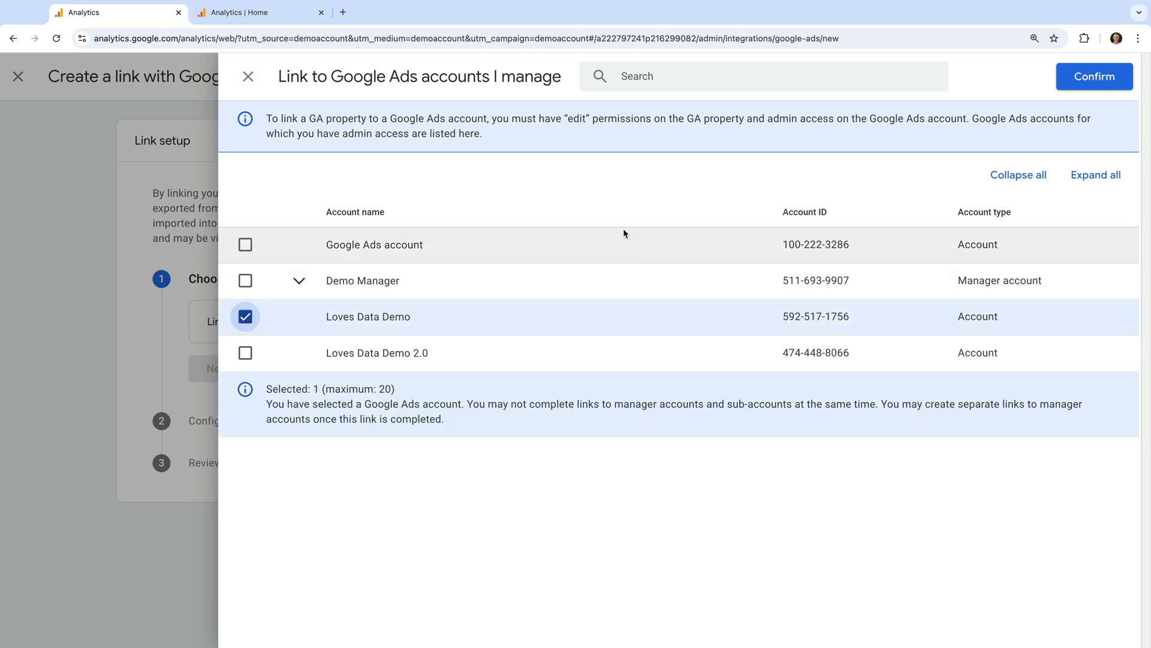
pyautogui.click(1078, 81)
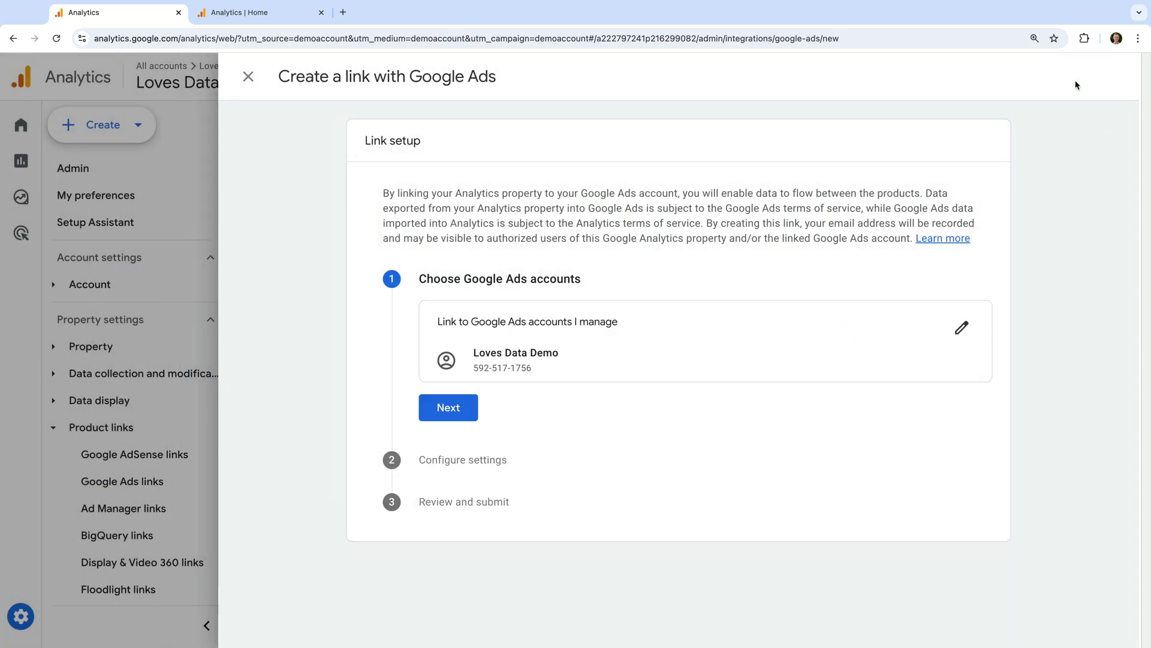
pyautogui.click(457, 407)
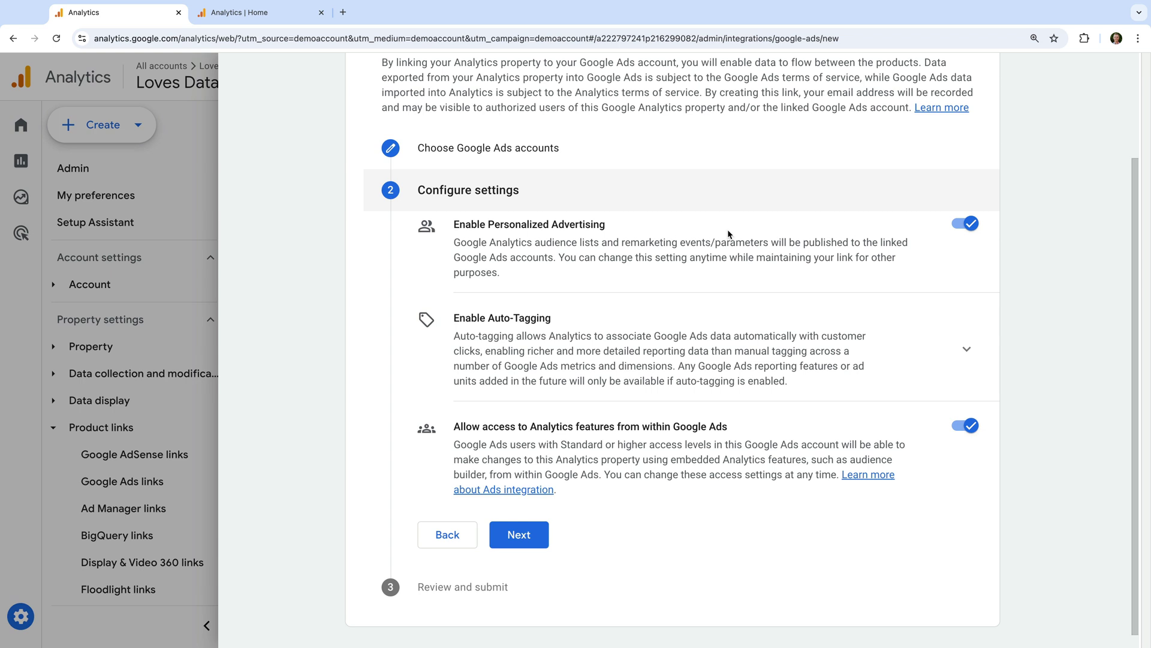
# Accept the default link settings, submit the Google Ads link, and close the results
pyautogui.press('XF86AudioLowerVolume')
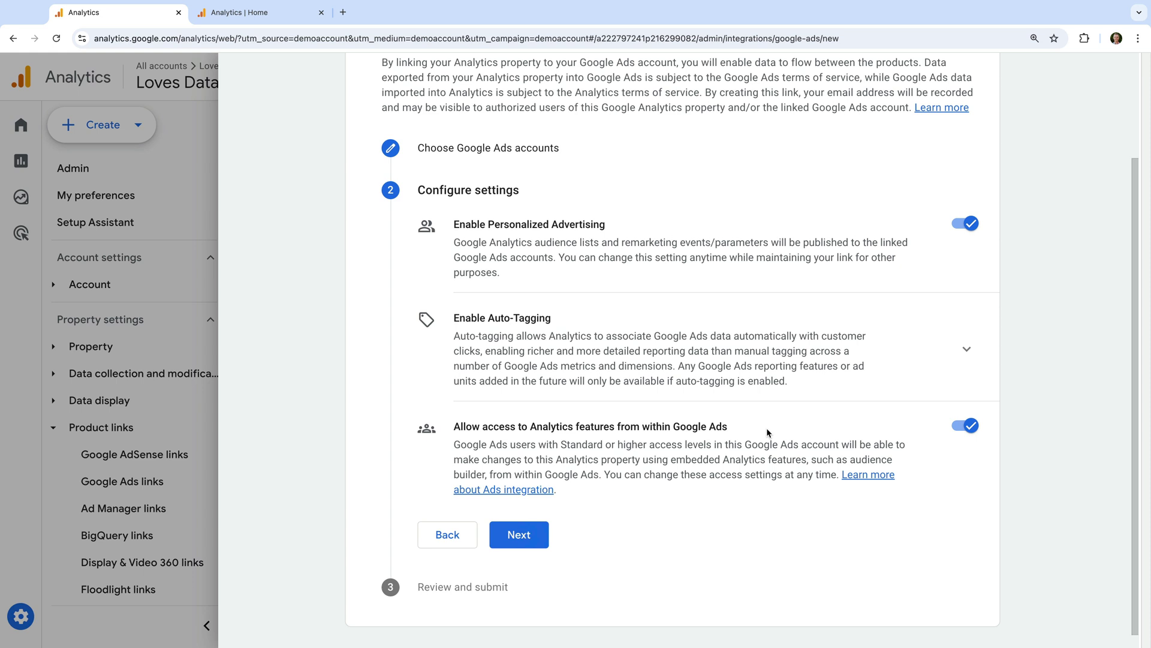
pyautogui.click(541, 536)
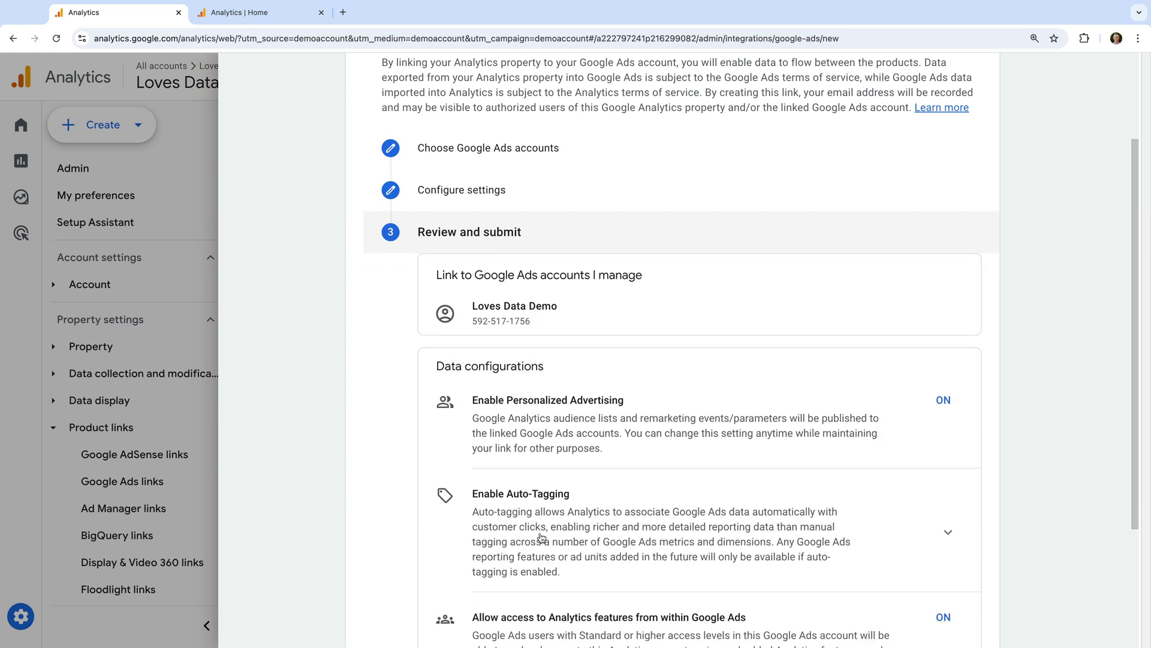
pyautogui.scroll(-3, 542, 537)
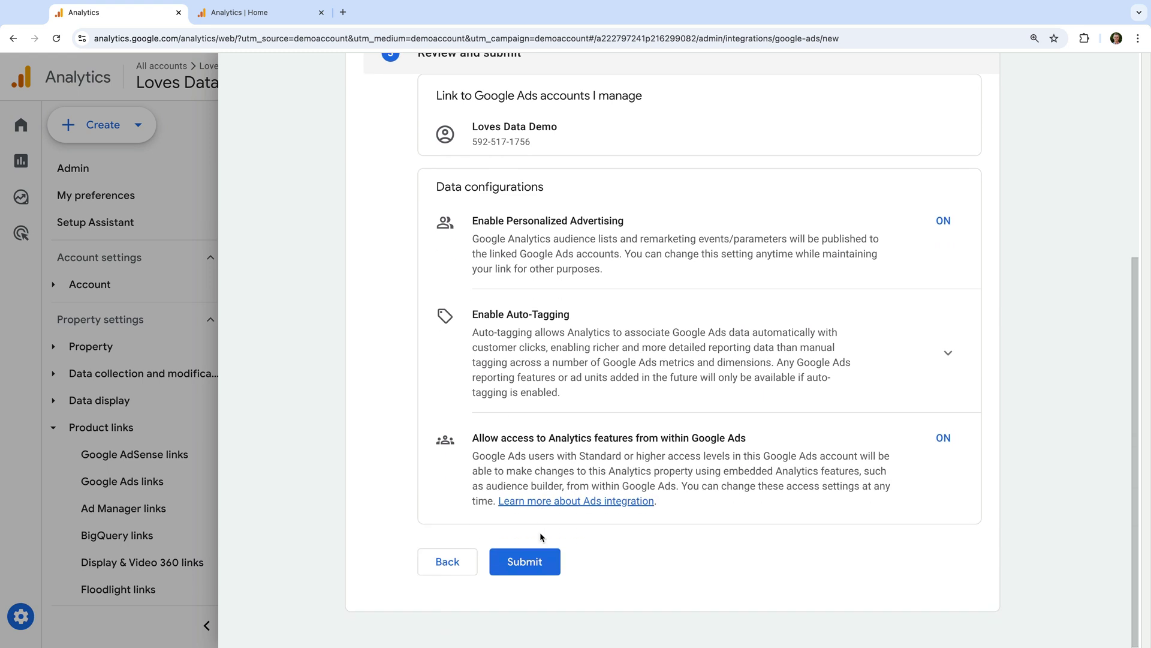
pyautogui.click(528, 562)
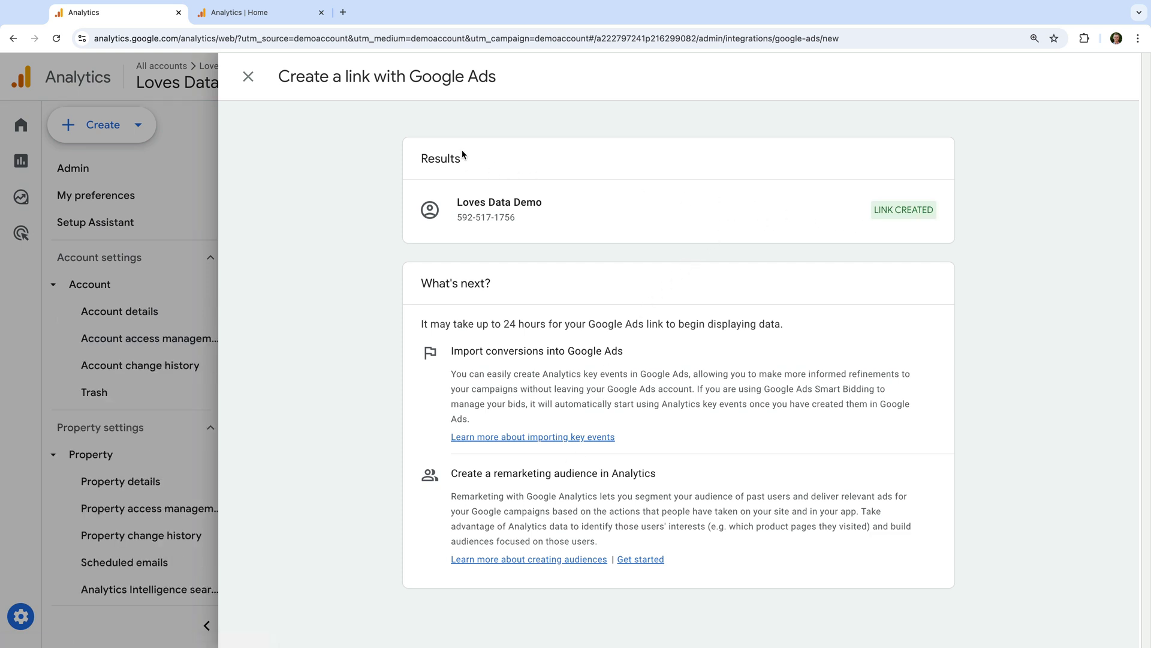
pyautogui.click(248, 77)
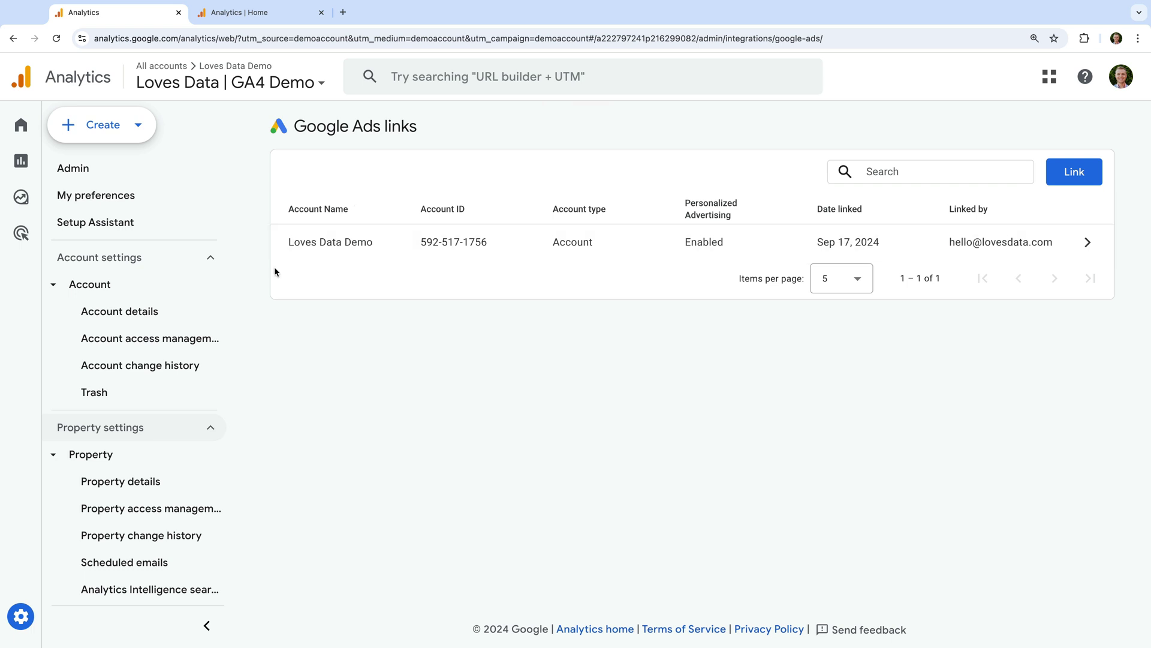
# Open the property's Data collection settings to check Google signals data collection
pyautogui.scroll(-1, 165, 325)
pyautogui.scroll(-4, 165, 325)
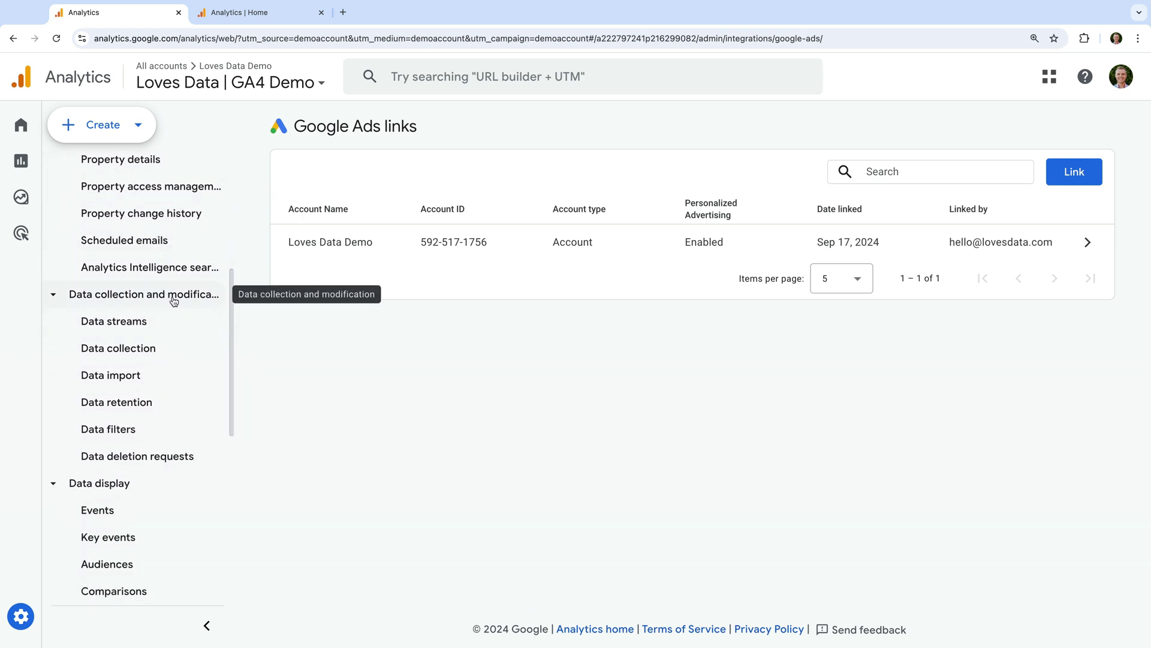
pyautogui.click(165, 348)
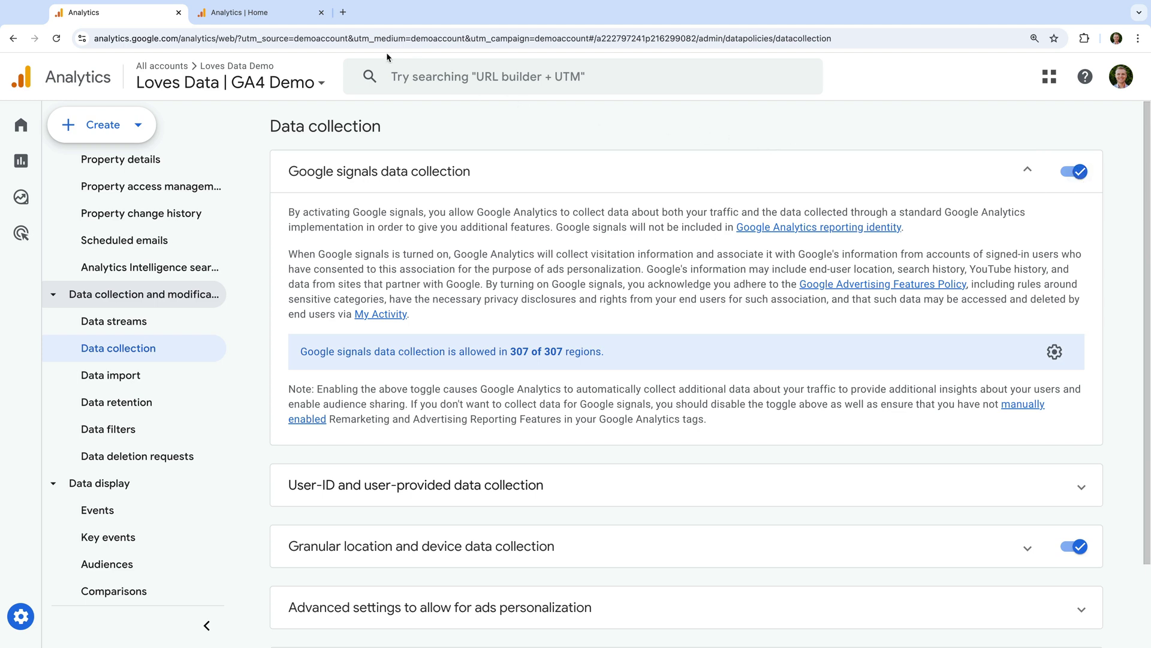
# Switch to the other open Analytics property and review new users by channel and sessions by medium in the Reports snapshot
pyautogui.click(294, 20)
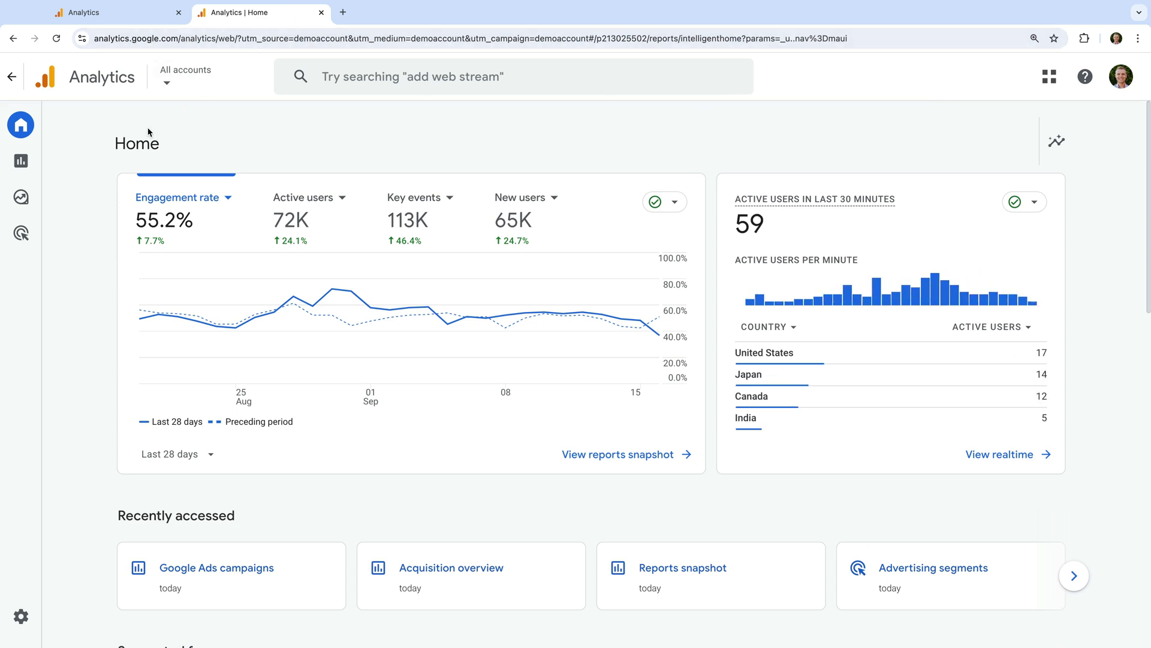
pyautogui.moveTo(27, 164)
pyautogui.click(61, 162)
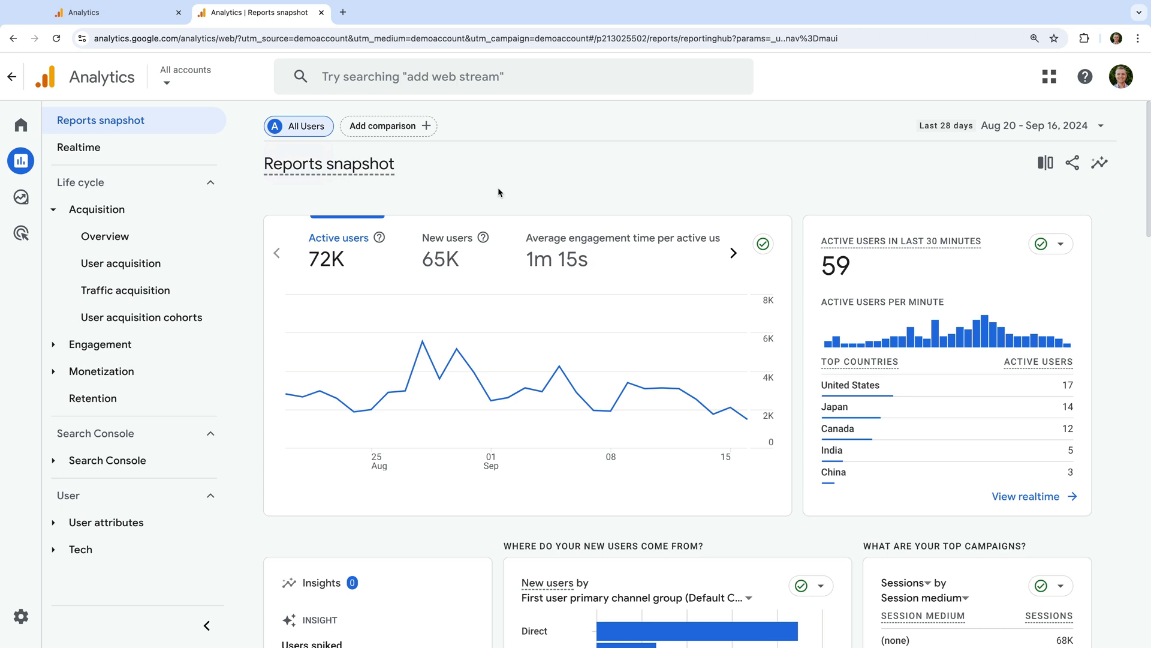
pyautogui.scroll(-5, 601, 200)
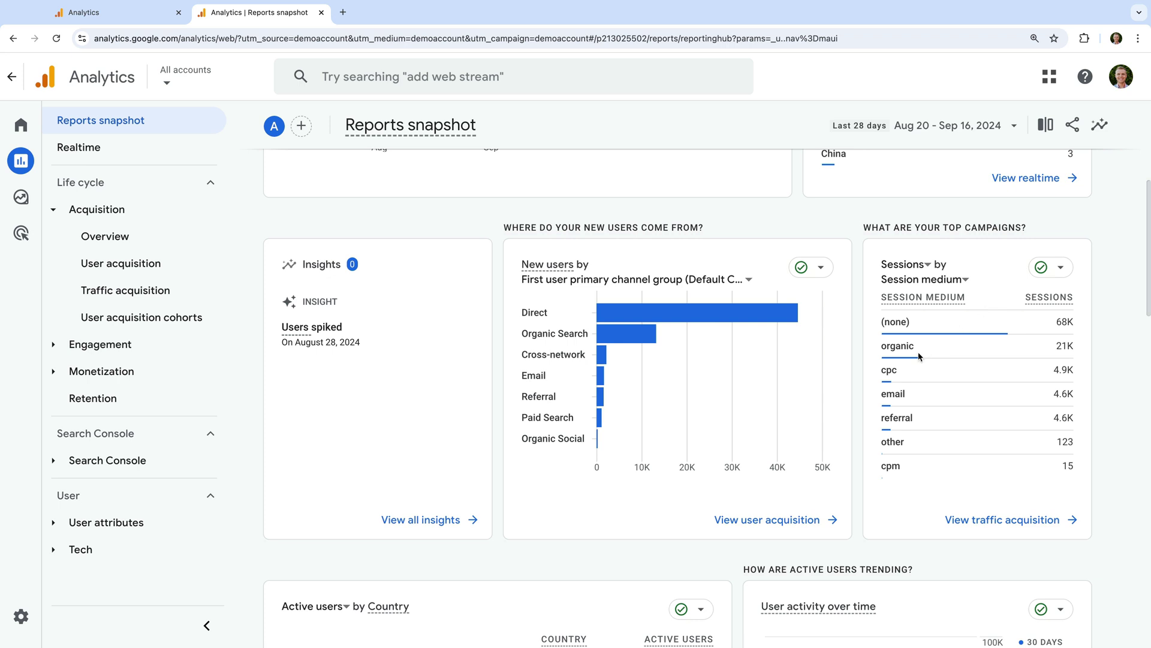
pyautogui.moveTo(898, 378)
pyautogui.moveTo(614, 367)
# Open the Acquisition overview and examine the new users, sessions by channel group, and Google Ads campaign cards
pyautogui.click(148, 243)
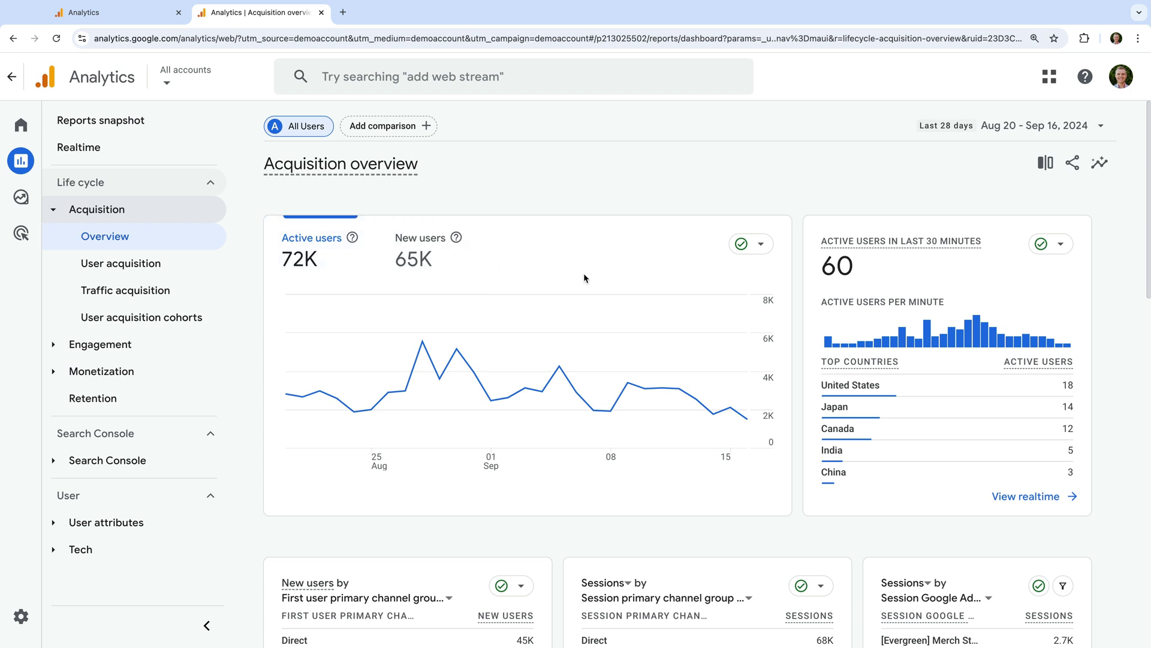
pyautogui.scroll(-4, 584, 278)
pyautogui.scroll(-2, 584, 272)
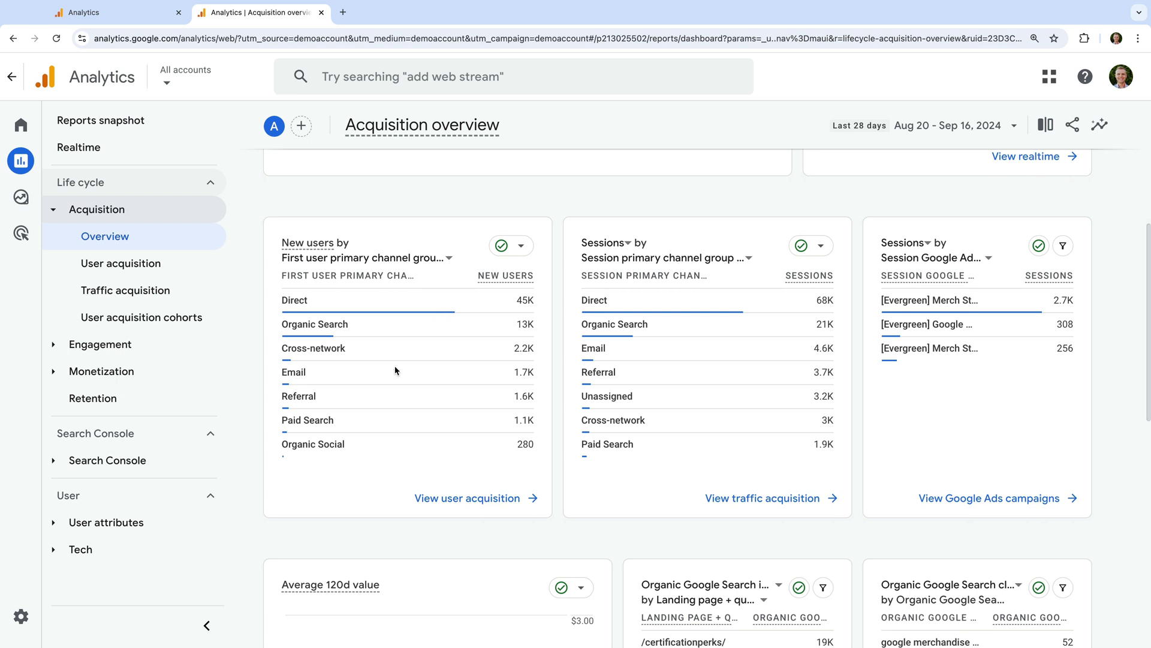
pyautogui.moveTo(386, 382)
pyautogui.moveTo(669, 404)
pyautogui.moveTo(961, 268)
pyautogui.moveTo(1016, 367)
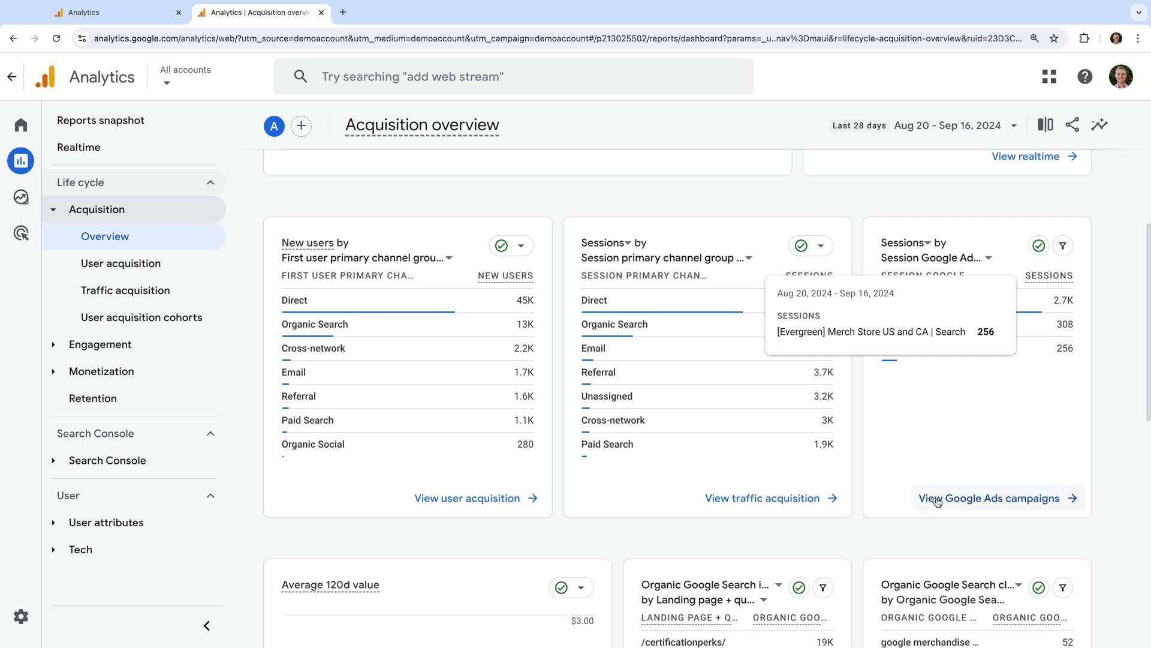
# Open the full Google Ads campaigns report and examine each campaign's sessions, engagement, key events and total revenue
pyautogui.click(1012, 507)
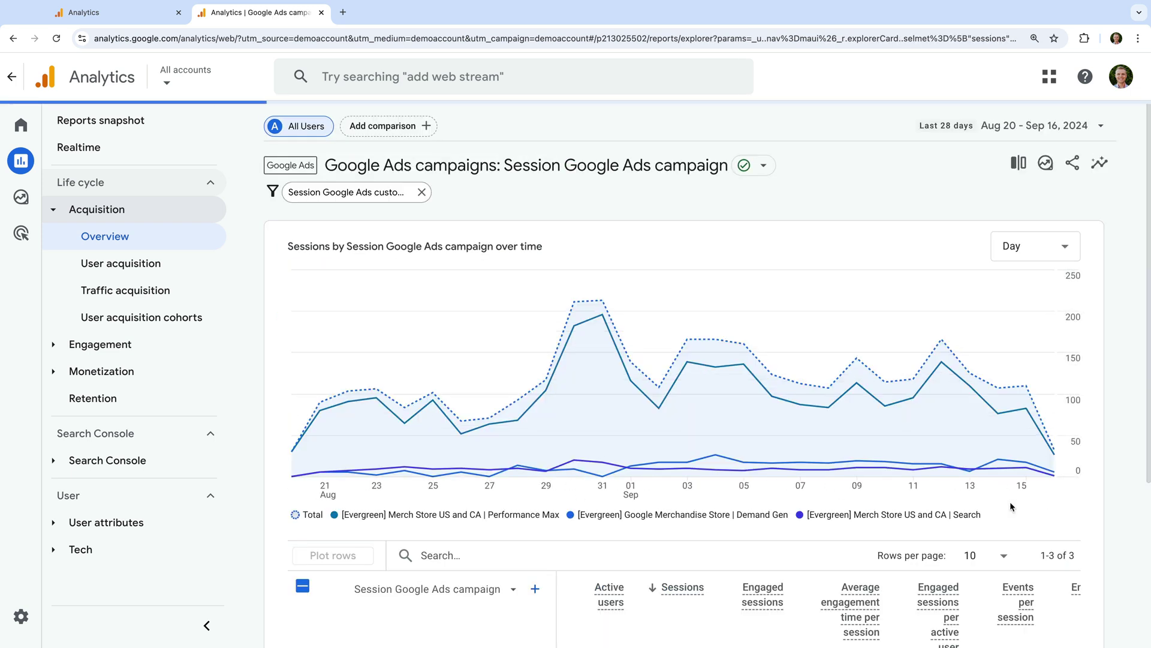
pyautogui.moveTo(828, 460)
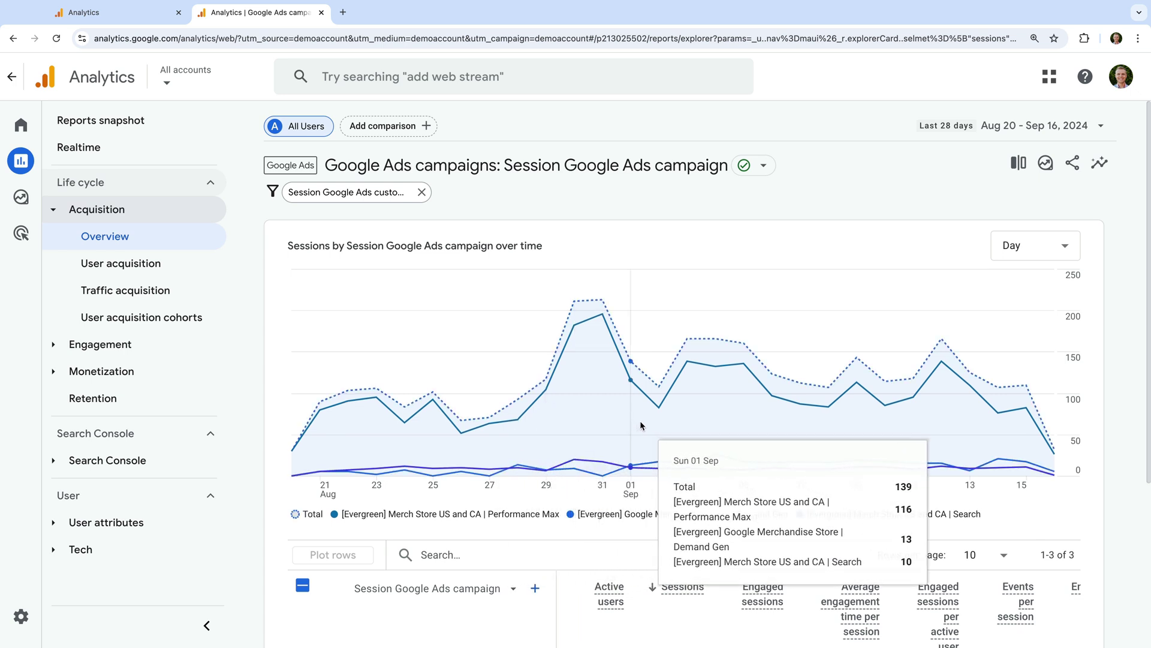
pyautogui.scroll(-4, 640, 426)
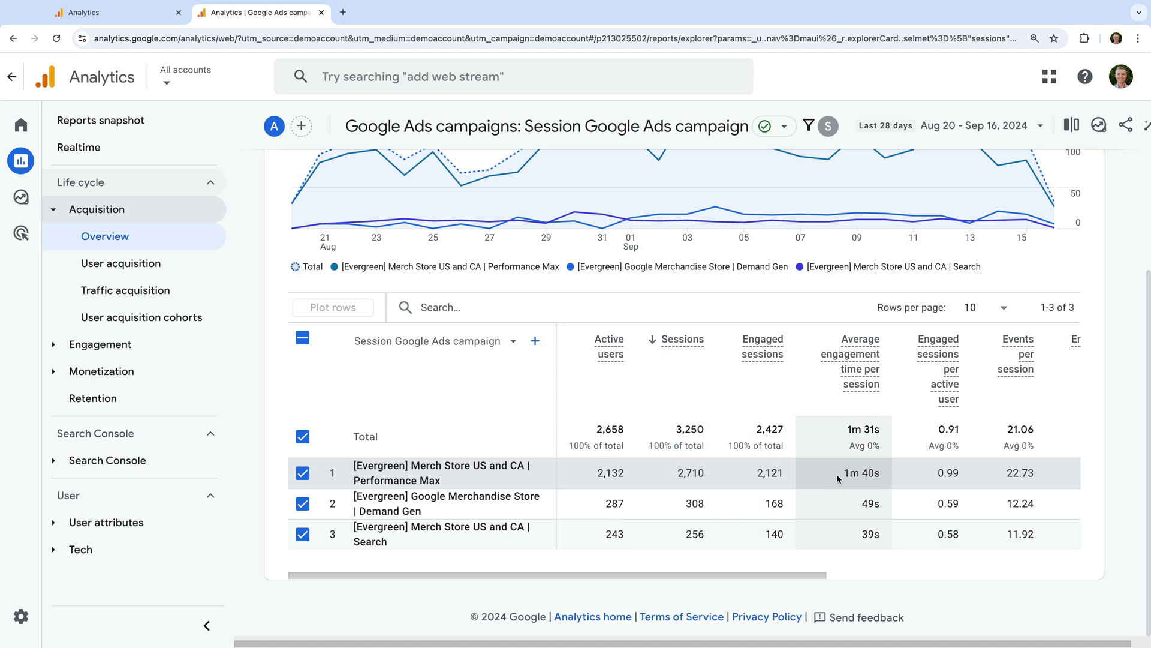
pyautogui.hscroll(5, 916, 475)
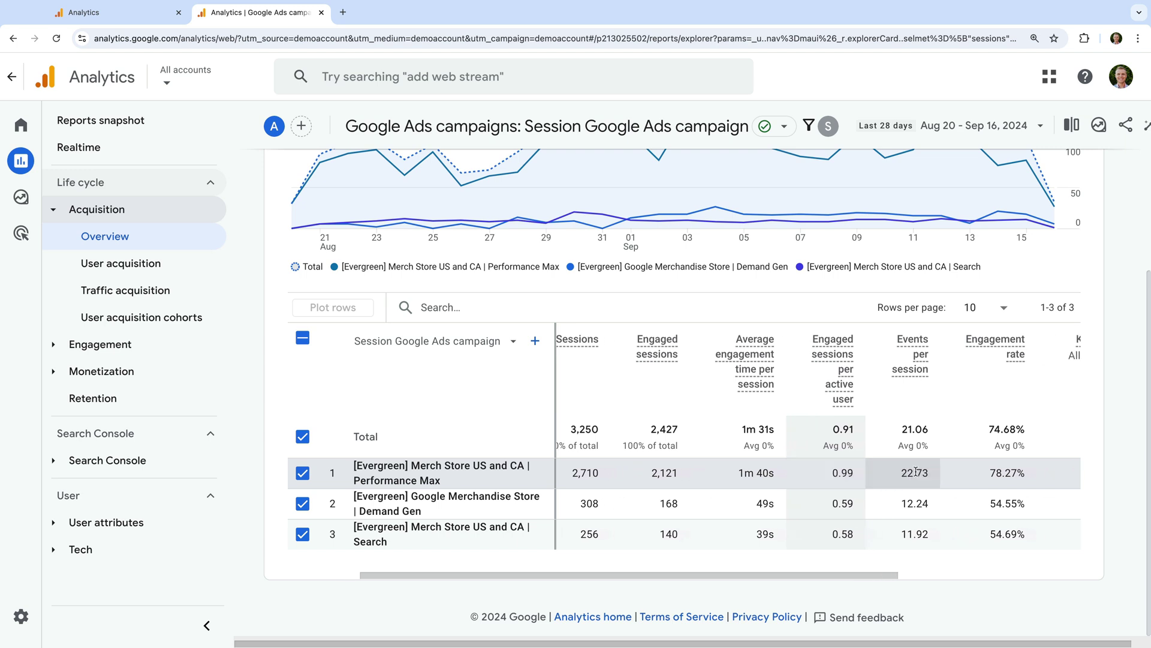
pyautogui.hscroll(2, 915, 472)
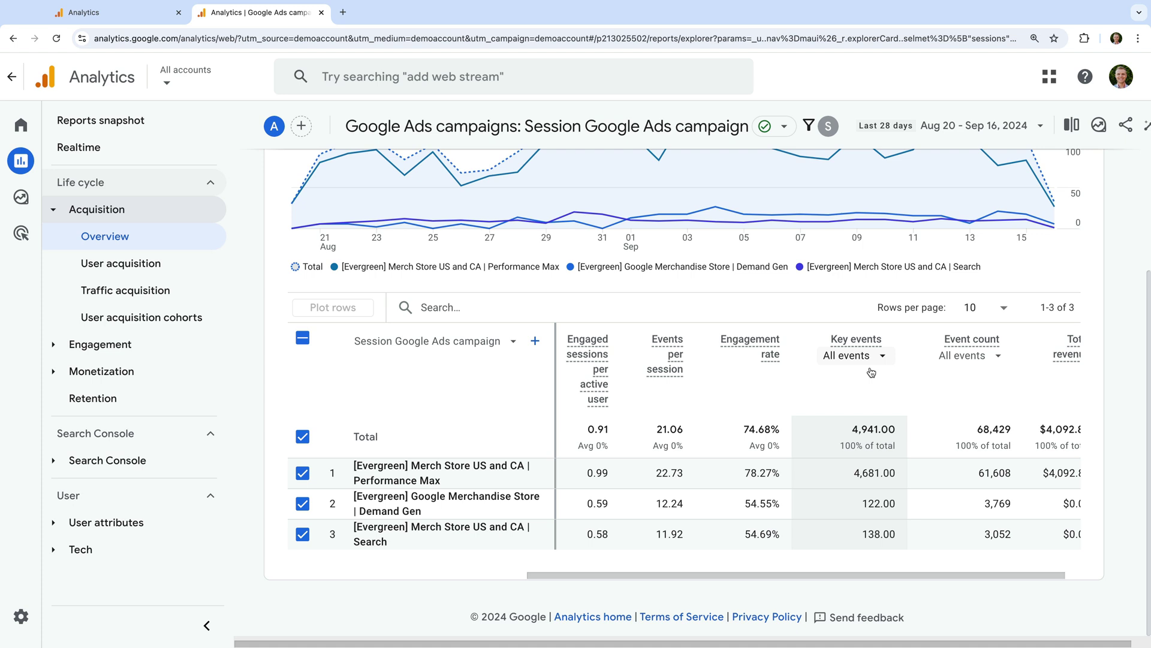
pyautogui.hscroll(1, 871, 372)
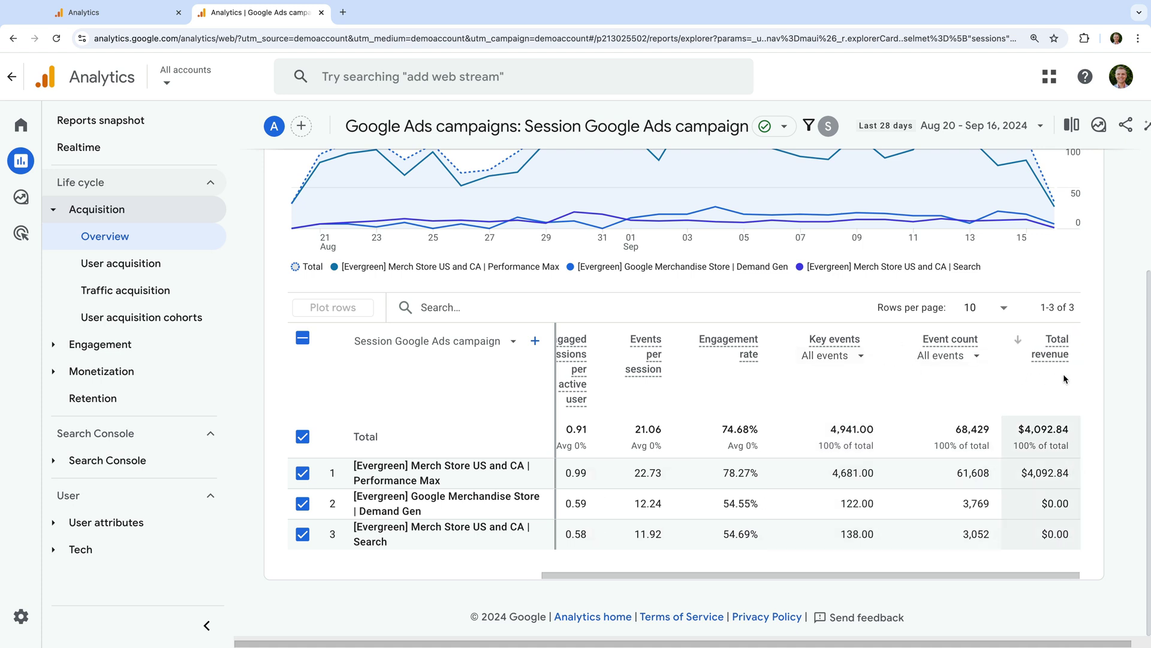
pyautogui.hscroll(-5, 807, 382)
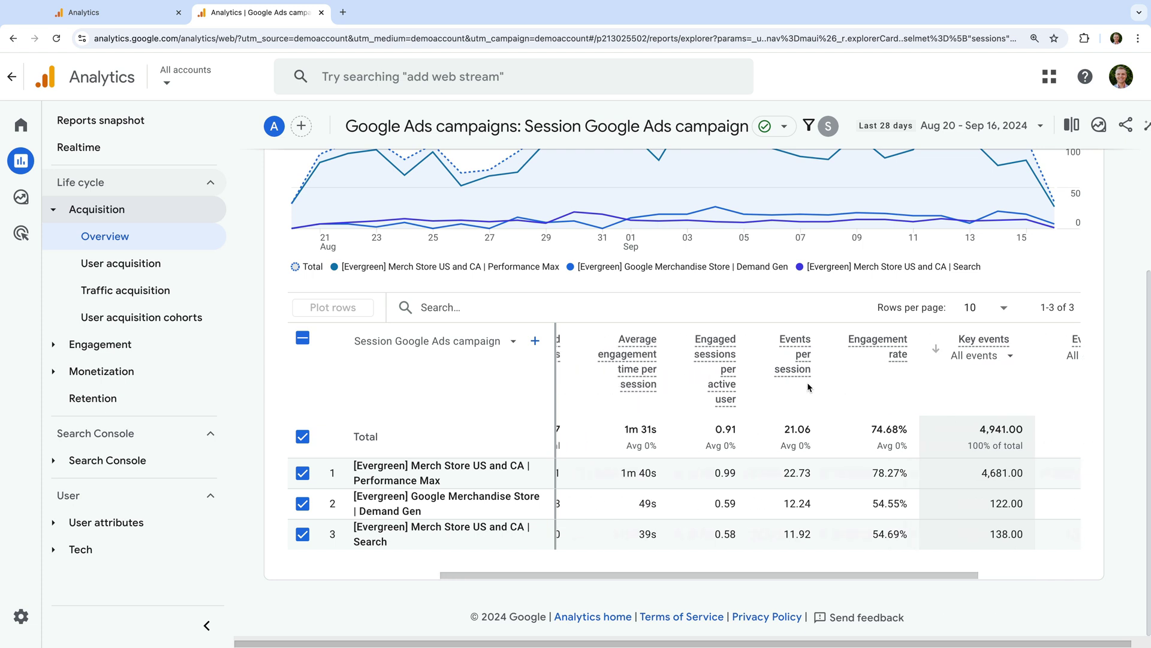
pyautogui.hscroll(-2, 807, 386)
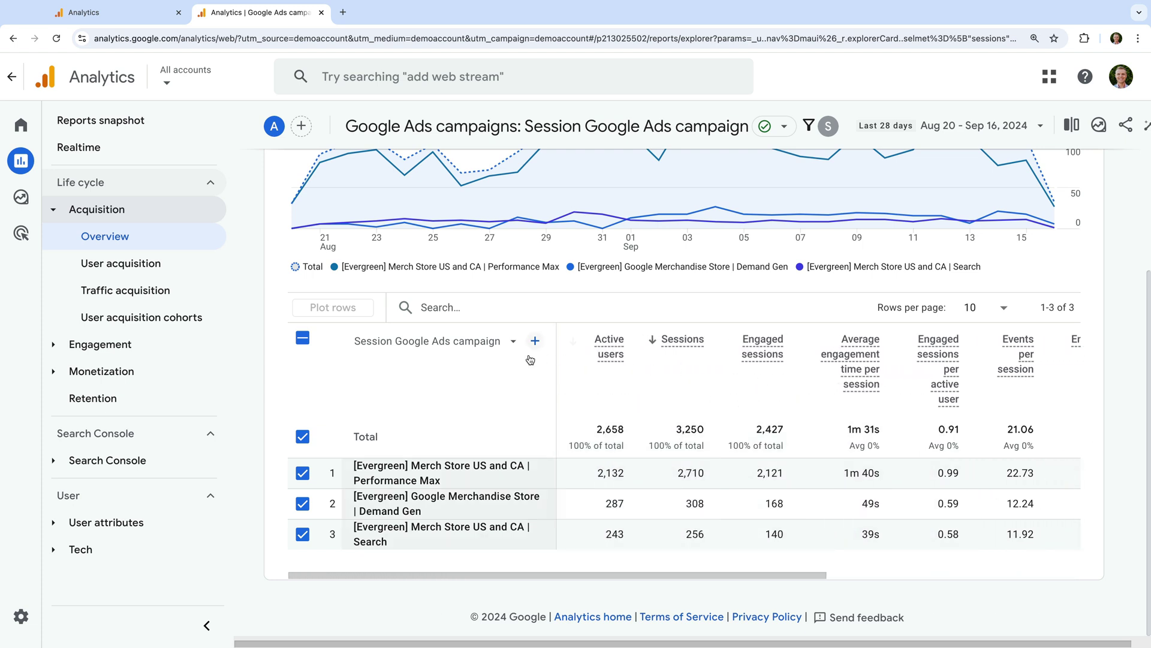
# Change the report table's primary dimension to Session Google Ads ad network type
pyautogui.click(484, 342)
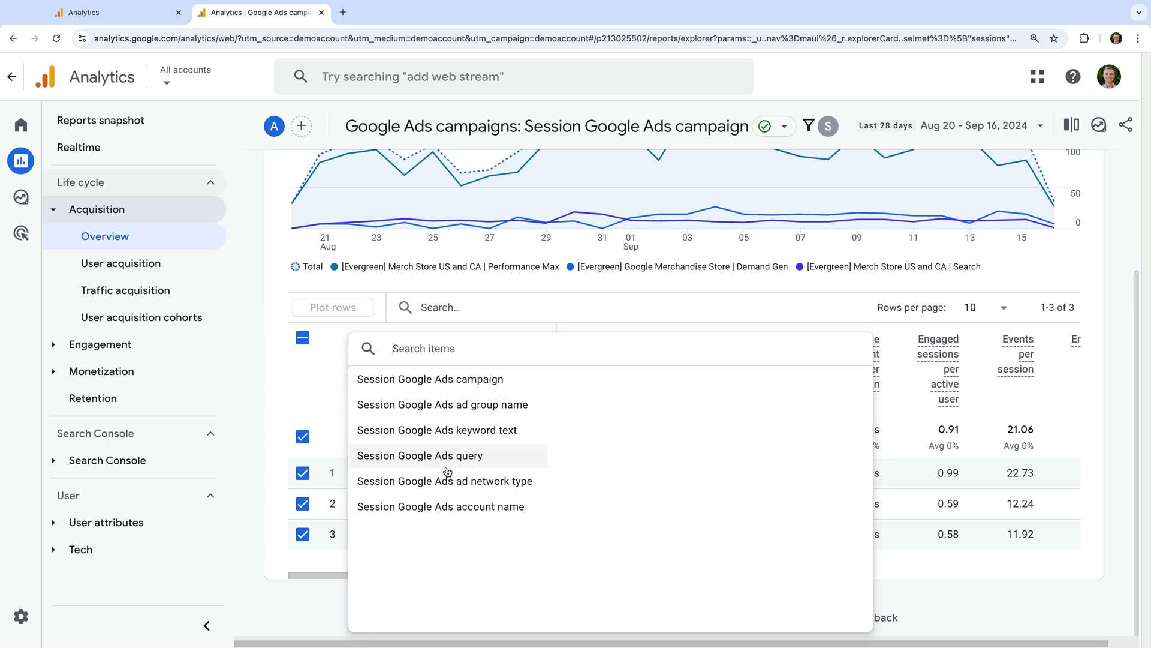
pyautogui.click(434, 482)
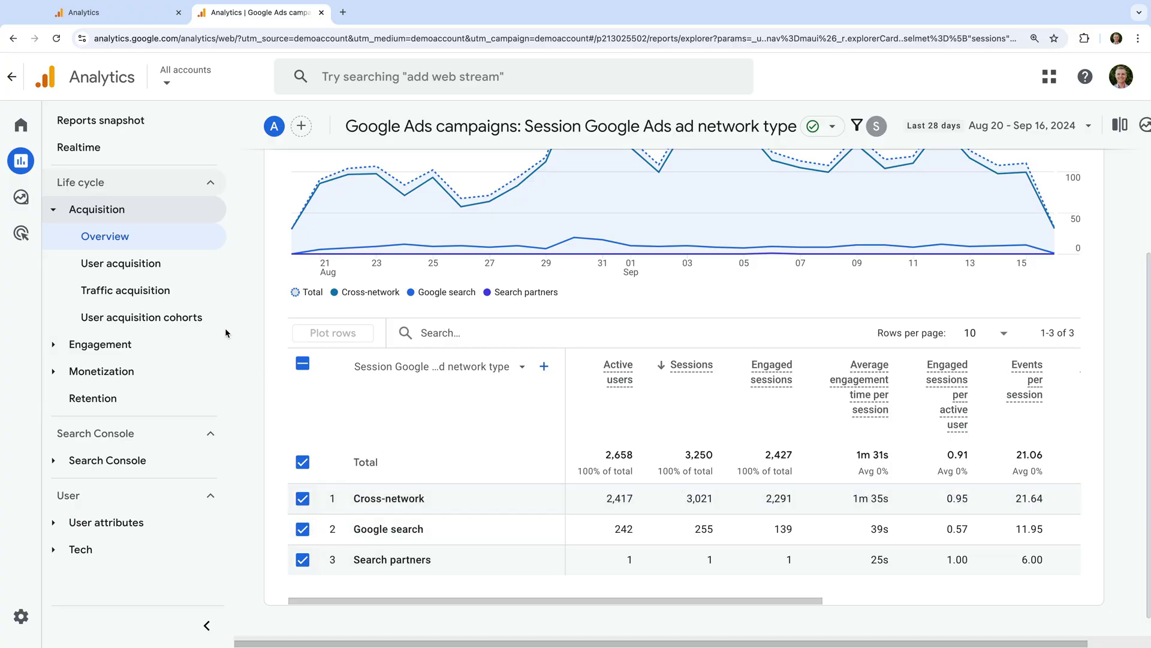
# Go to the explorations and import the Session Google Ads keyword text and Session Google Ads query dimensions into a Google Ads keywords exploration
pyautogui.click(38, 200)
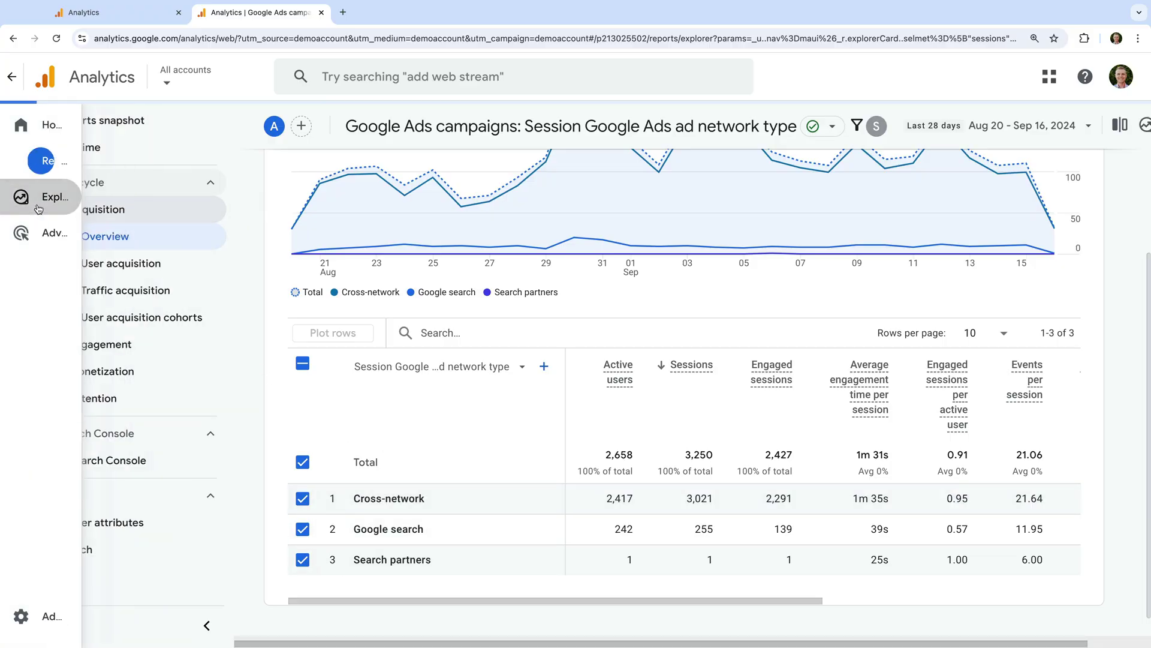
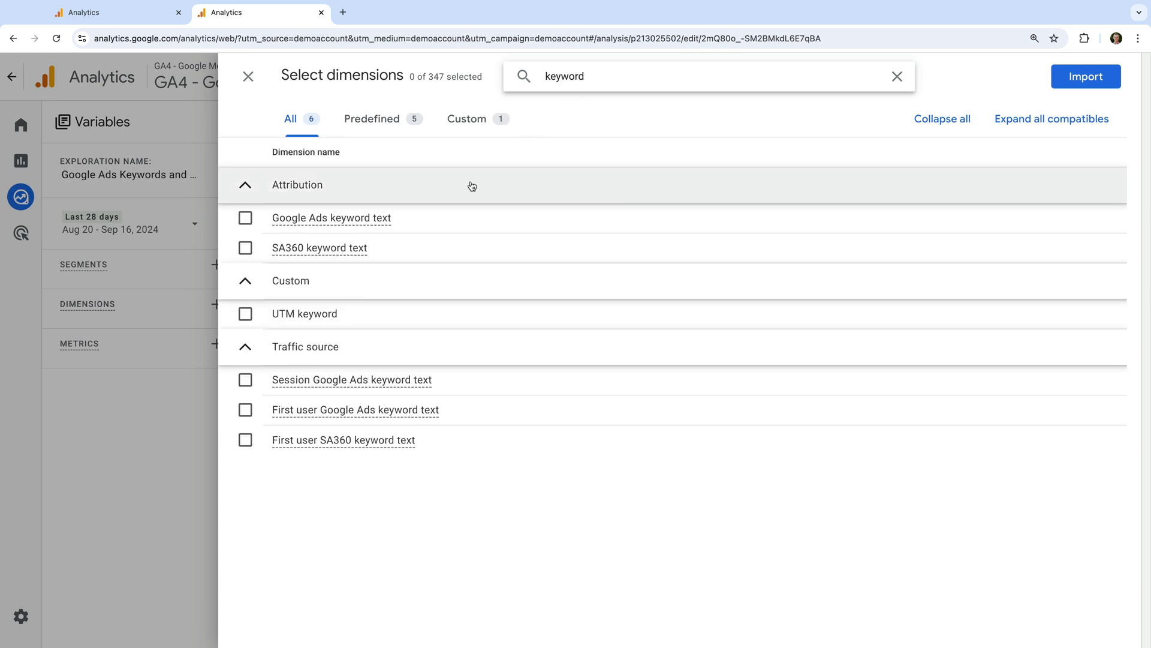
pyautogui.click(246, 382)
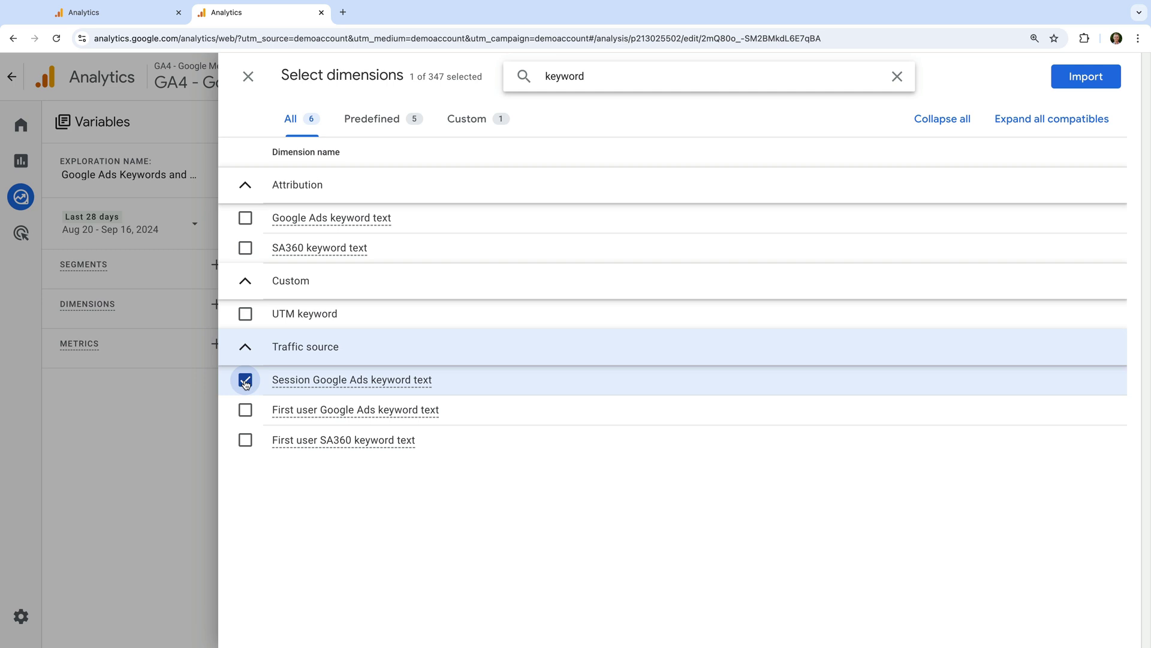
pyautogui.doubleClick(576, 71)
pyautogui.write('query')
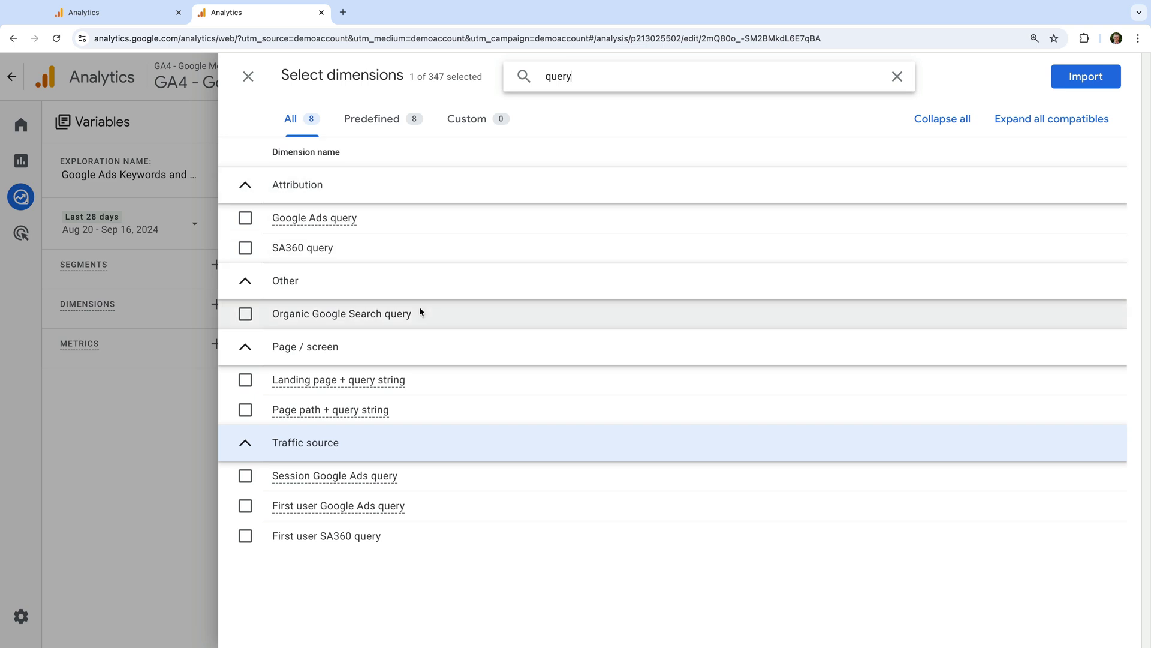
pyautogui.click(245, 477)
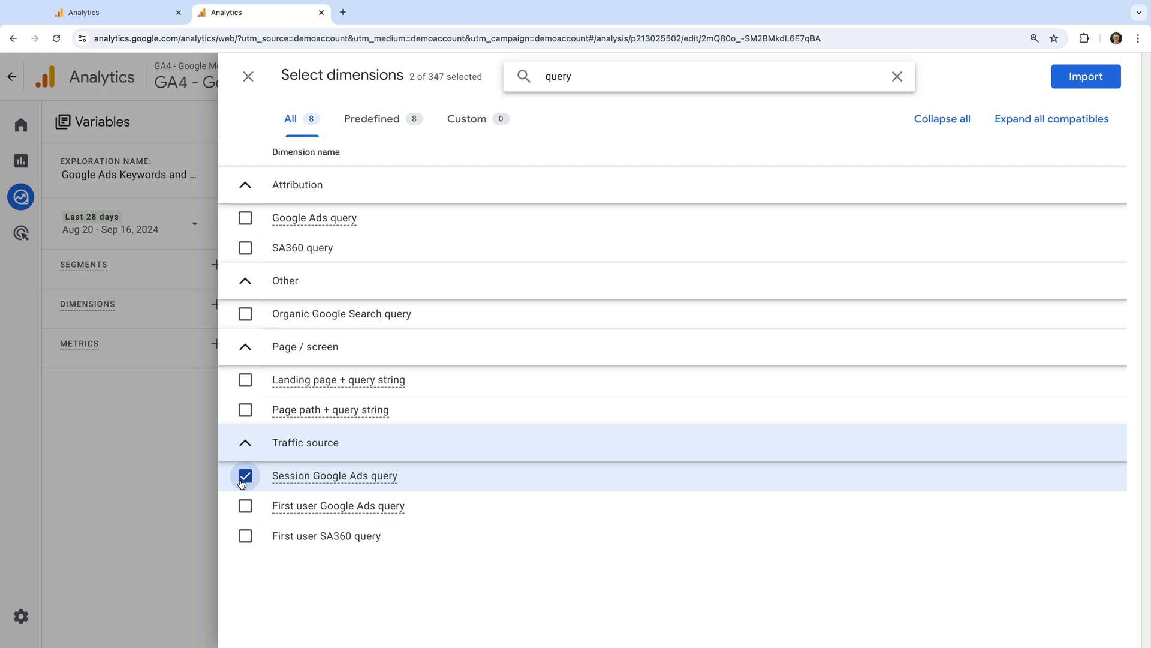
pyautogui.doubleClick(557, 77)
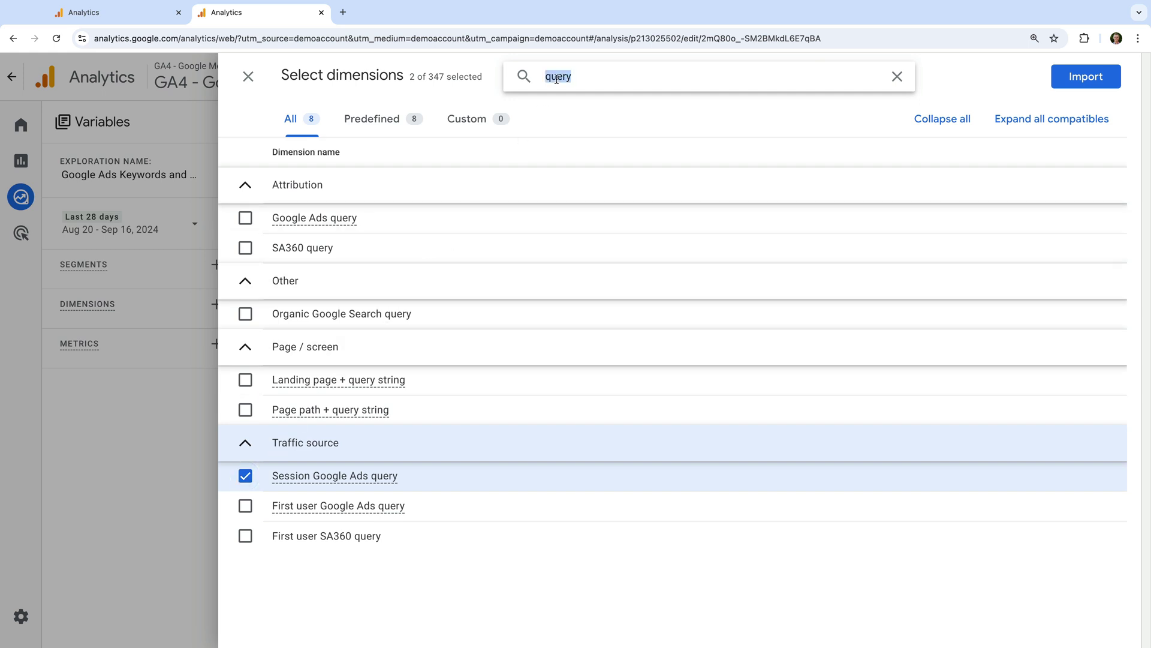
pyautogui.write('google ads')
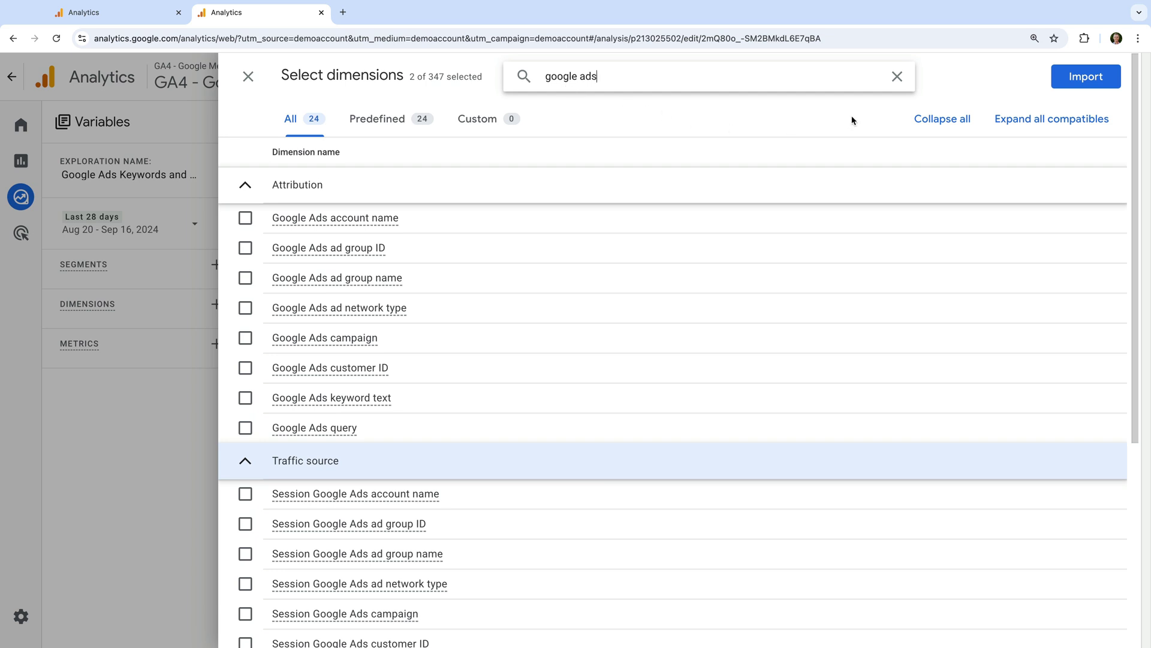
pyautogui.click(1064, 81)
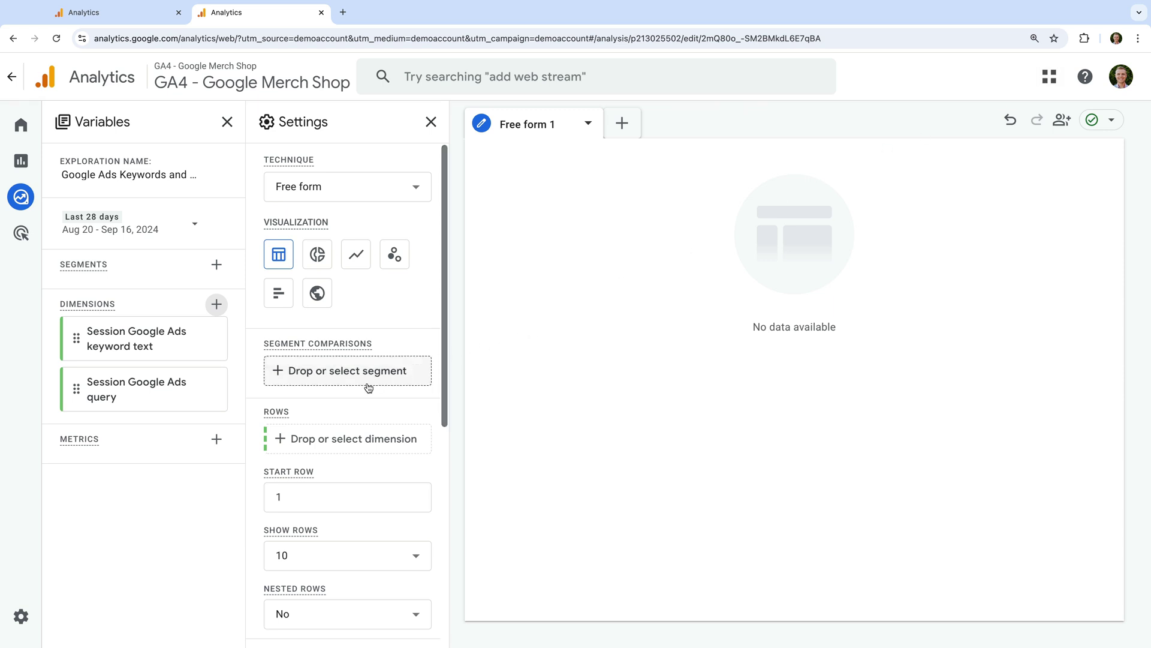
# Import the Sessions and Key events metrics into the exploration
pyautogui.click(216, 440)
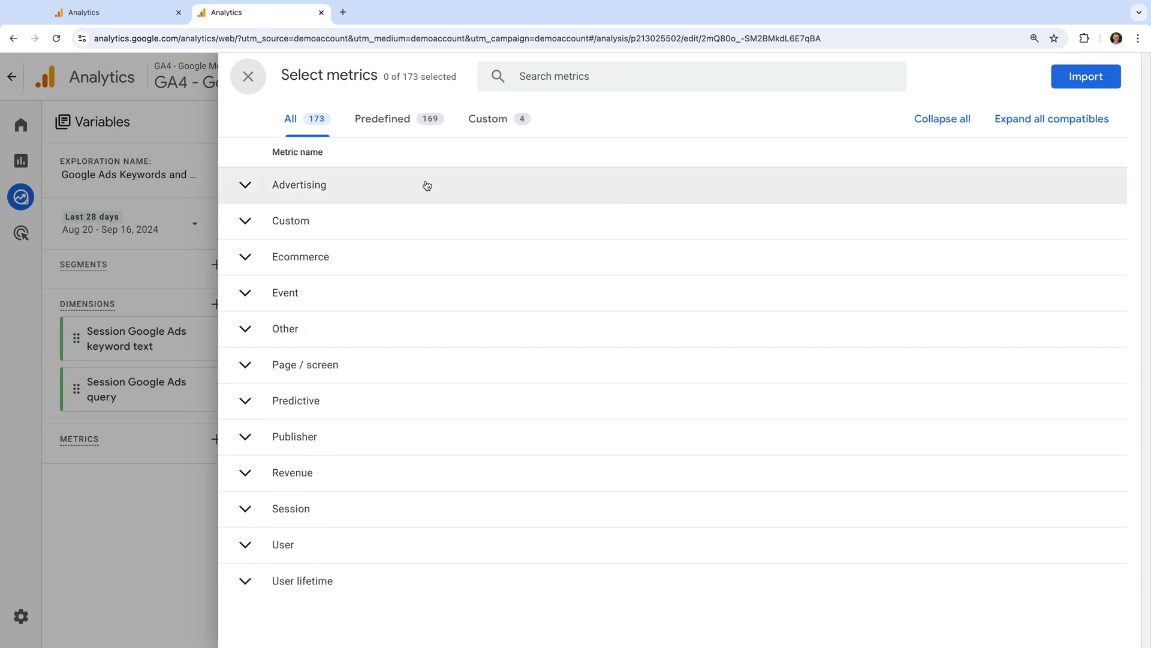
pyautogui.click(513, 76)
pyautogui.write('sessions')
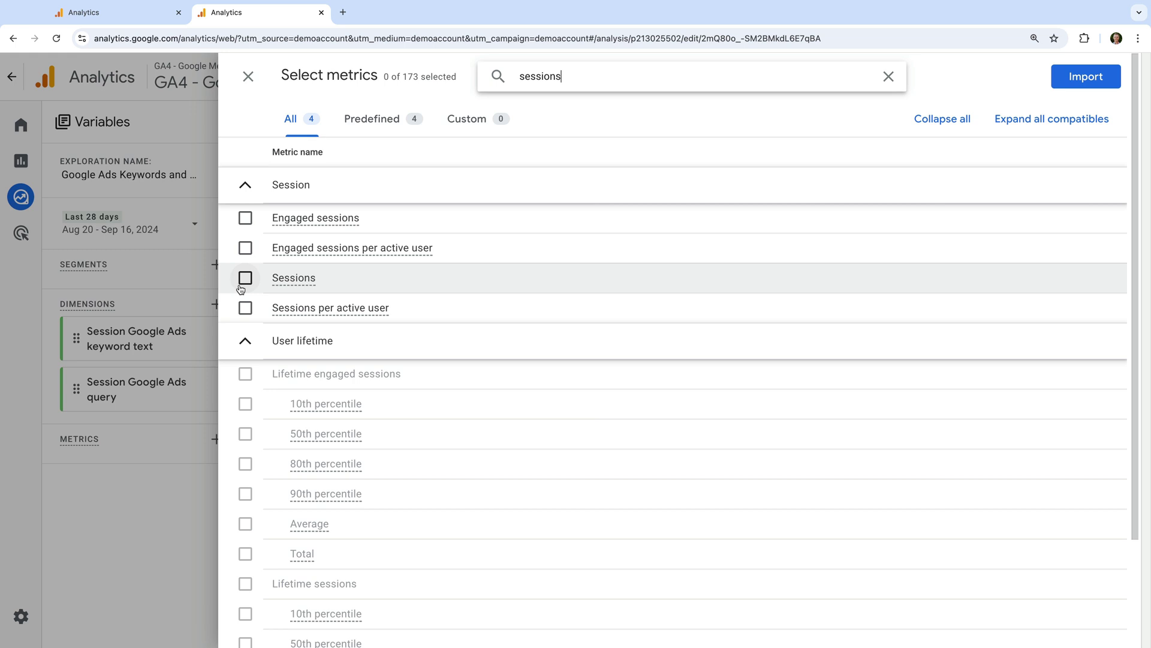
pyautogui.click(240, 287)
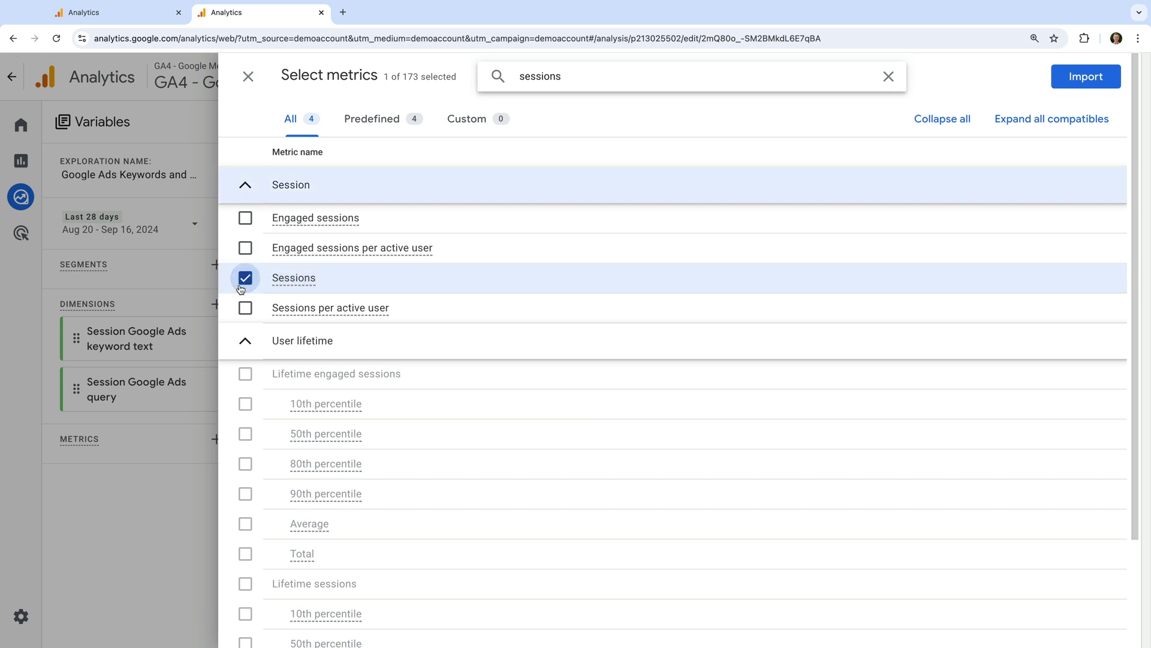
pyautogui.doubleClick(529, 77)
pyautogui.write('key events')
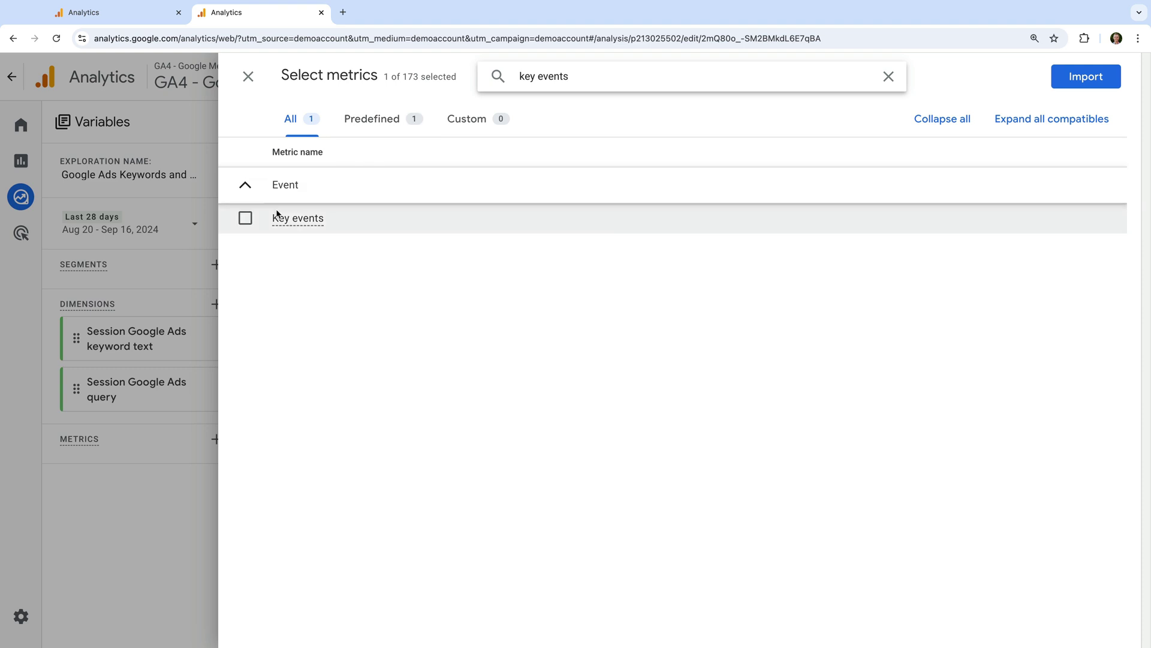
pyautogui.click(249, 221)
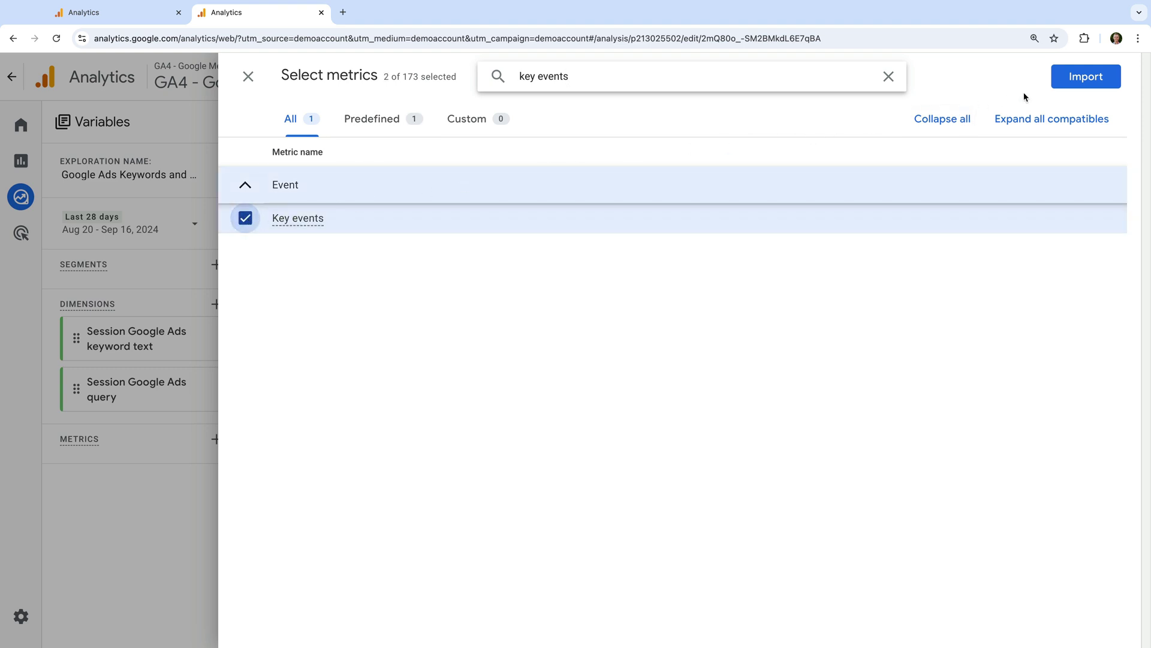
pyautogui.click(1086, 76)
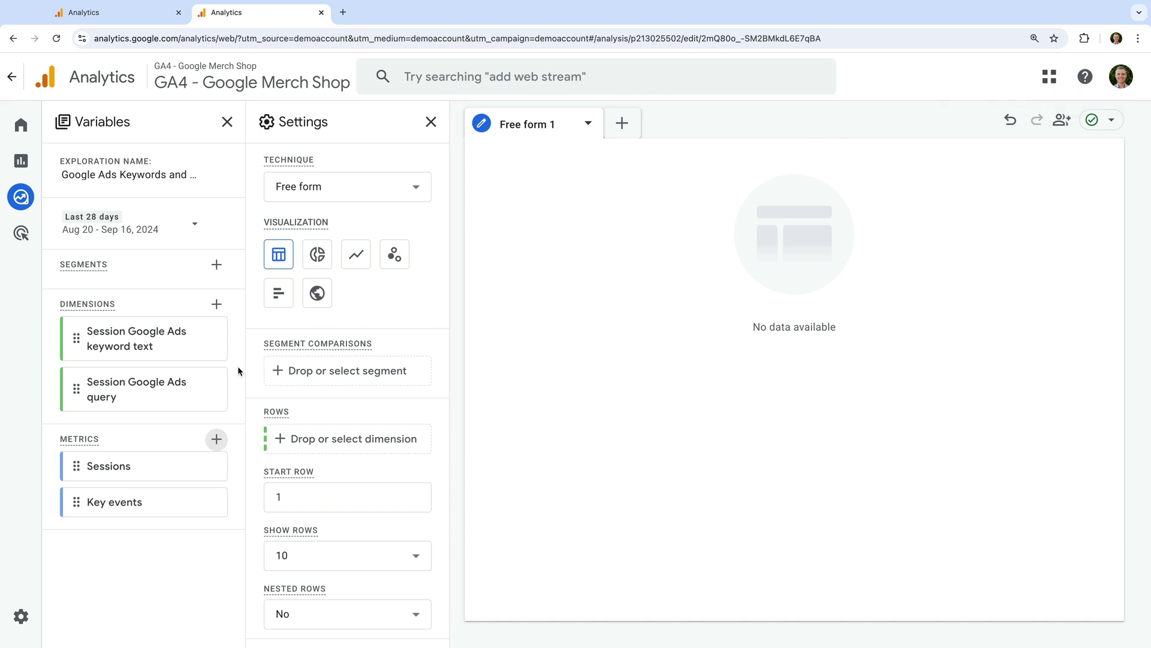
# Add Session Google Ads keyword text and Session Google Ads query as rows, with Sessions and Key events as values
pyautogui.doubleClick(188, 346)
pyautogui.doubleClick(160, 391)
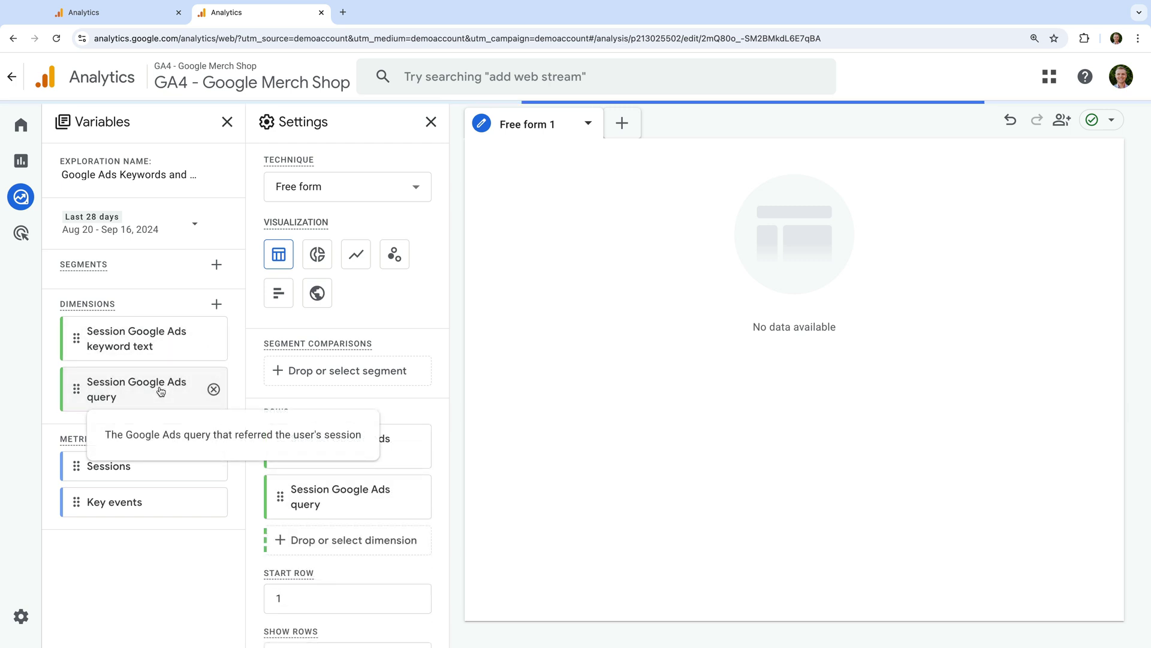
pyautogui.doubleClick(154, 472)
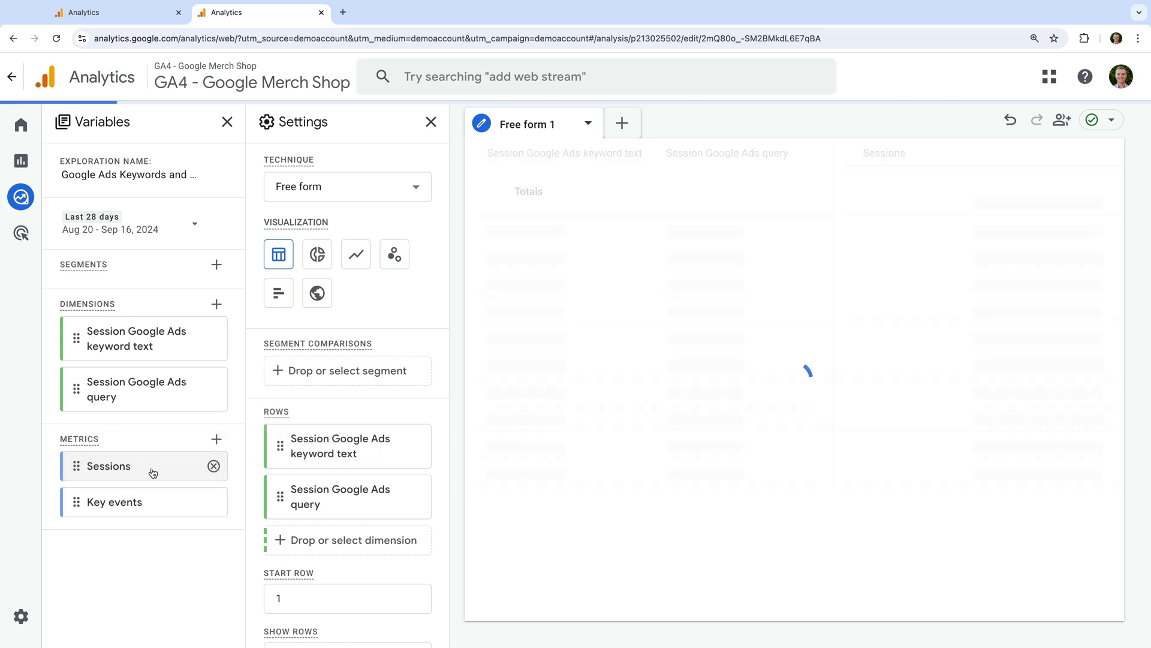
pyautogui.doubleClick(158, 512)
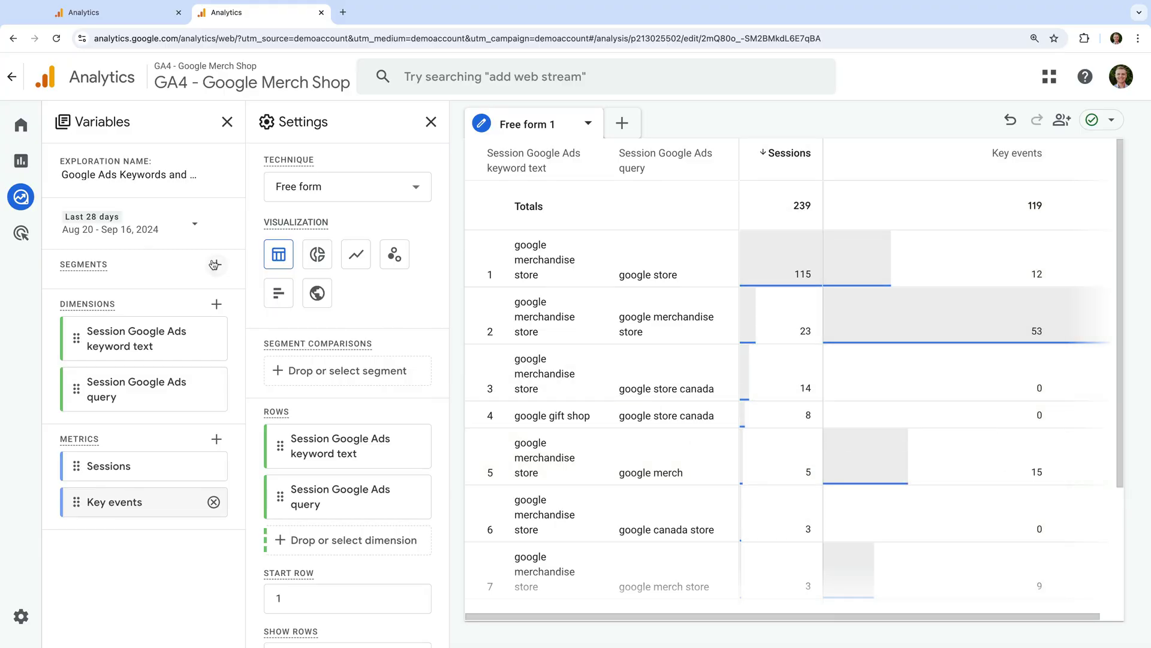
# Open the Advertising snapshot and bring up its selection of linked Google Ads accounts and conversions
pyautogui.click(21, 233)
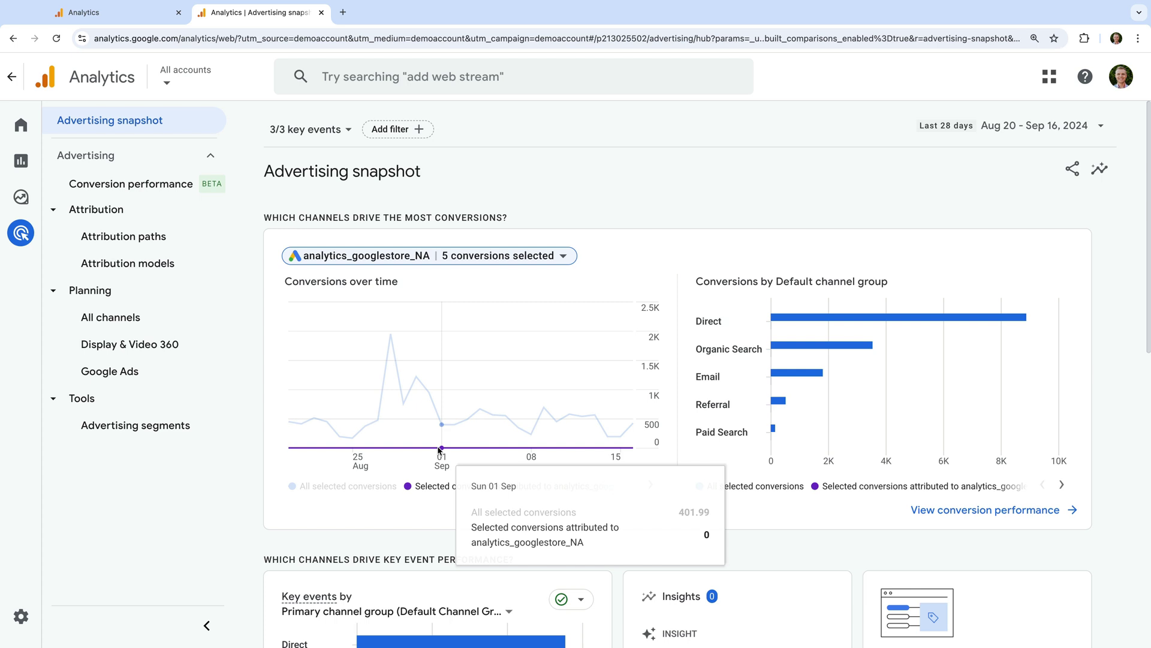
pyautogui.click(507, 256)
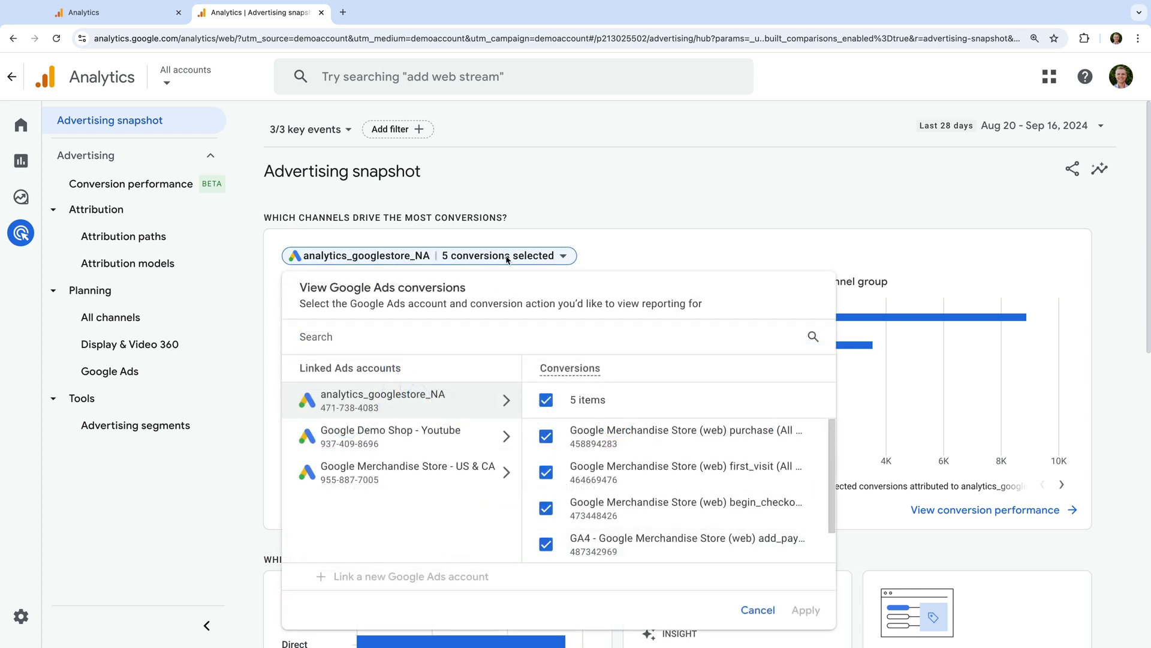
# Try clearing the first_visit, begin_checkout and add_payment conversions for analytics_googlestore_NA, and selecting the purchase conversion for Google Demo Shop - Youtube
pyautogui.click(546, 473)
pyautogui.click(546, 509)
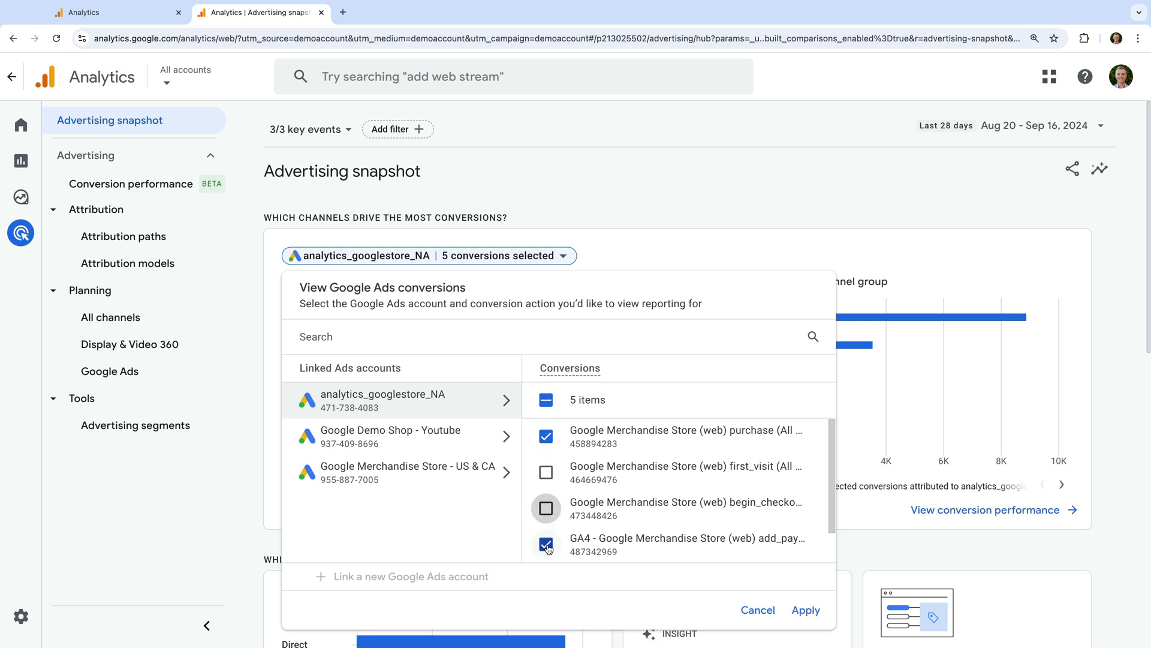
pyautogui.click(546, 545)
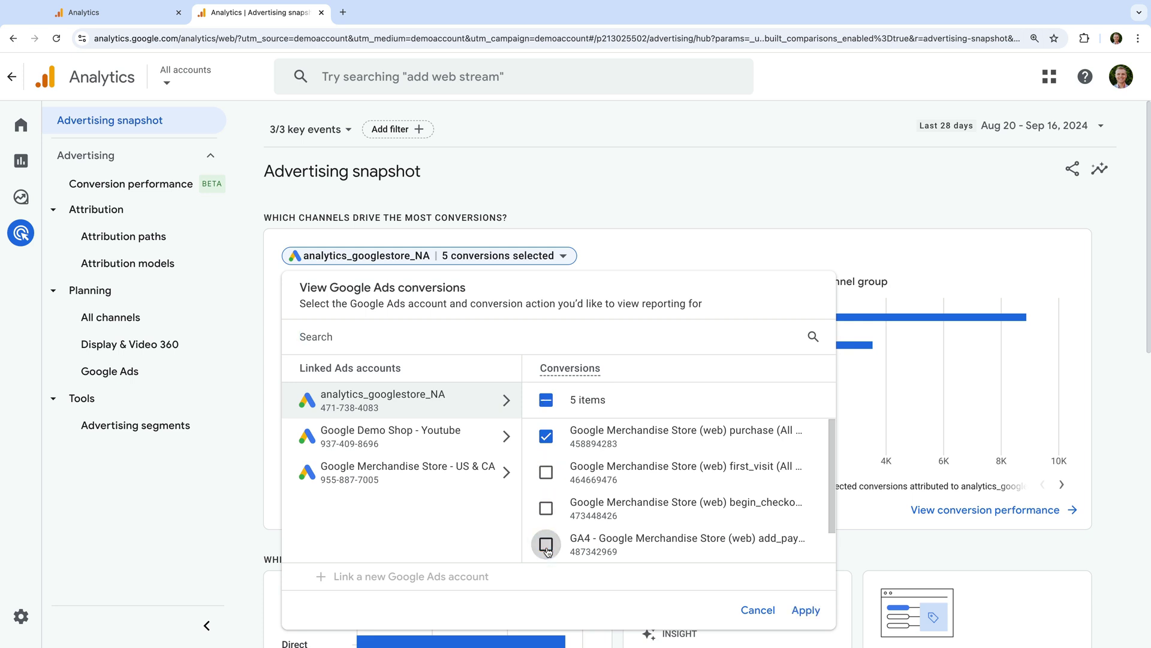
pyautogui.click(480, 433)
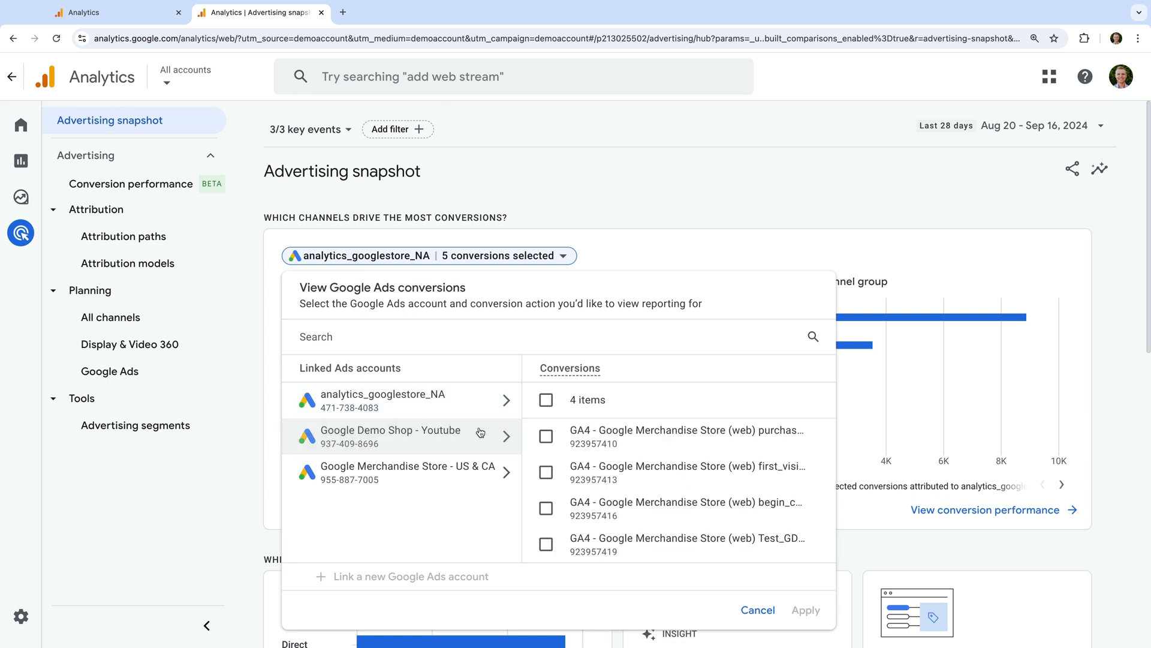
pyautogui.click(545, 436)
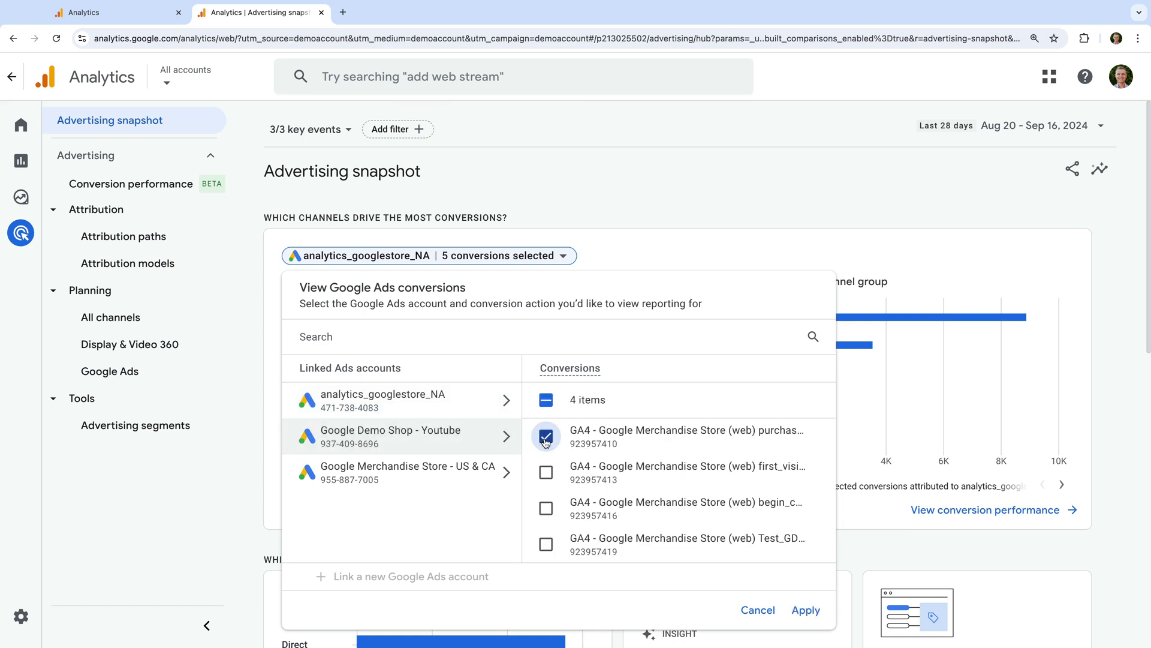
# Report on the GA4 - Google Merch Shop (web) purchase conversion from the Google Merchandise Store - US & CA account
pyautogui.click(470, 474)
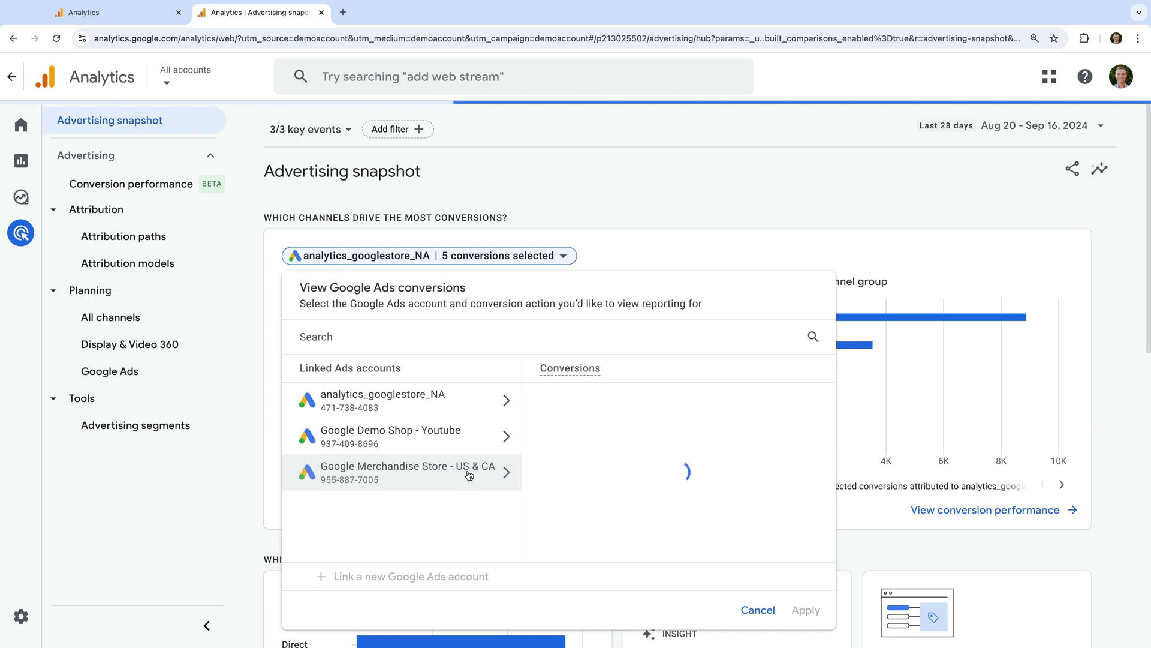
pyautogui.click(546, 437)
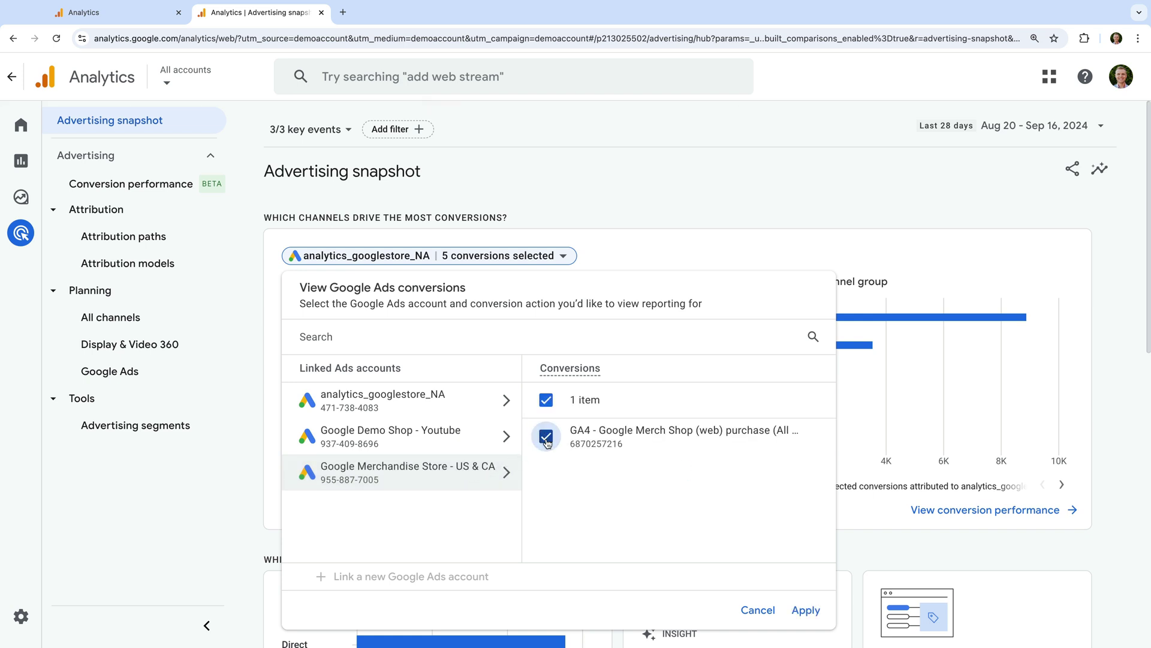
pyautogui.click(806, 609)
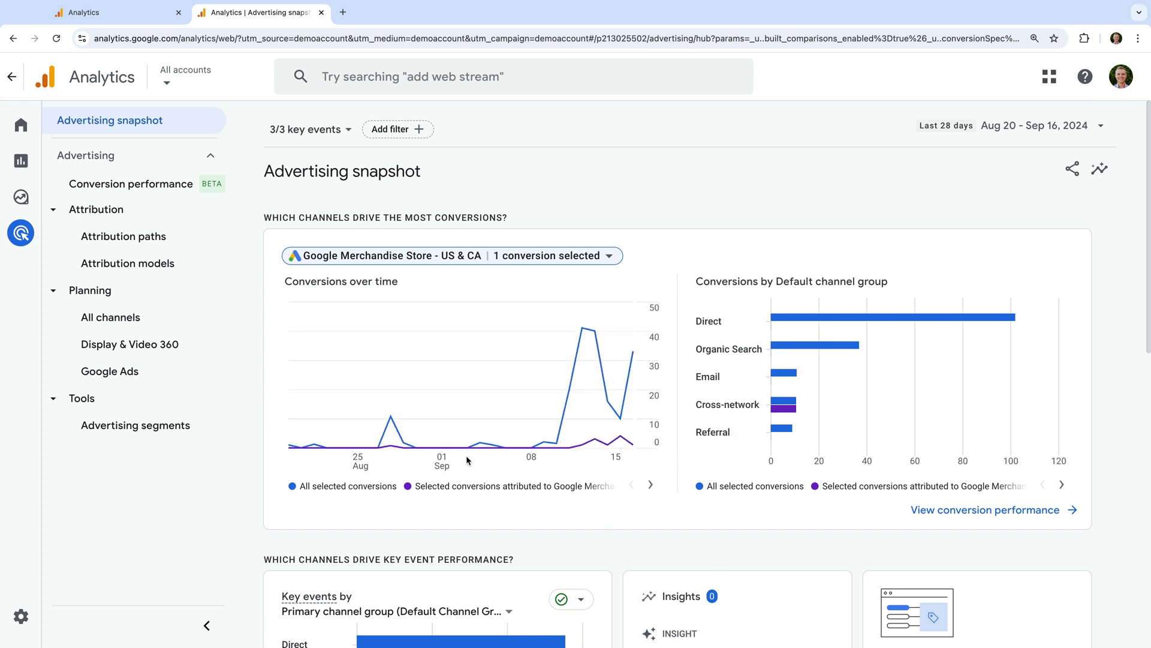
# Open the Google Ads planning report and examine each campaign's cost, clicks, revenue and return on ad spend, plus the available primary dimensions
pyautogui.click(146, 372)
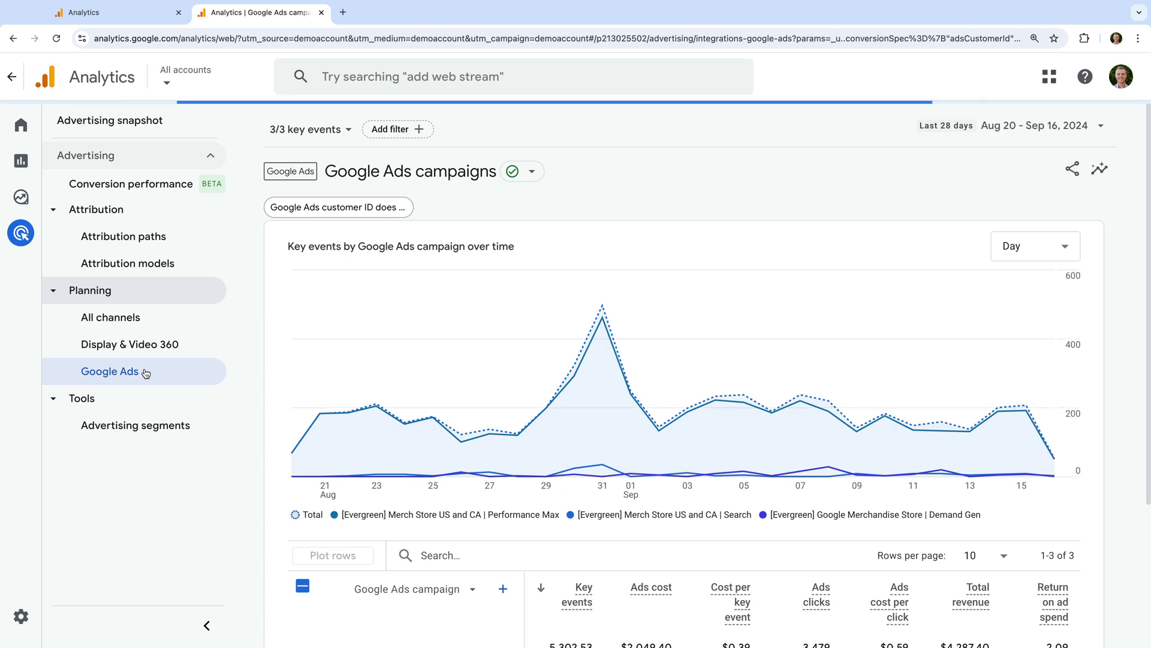
pyautogui.scroll(-3, 280, 377)
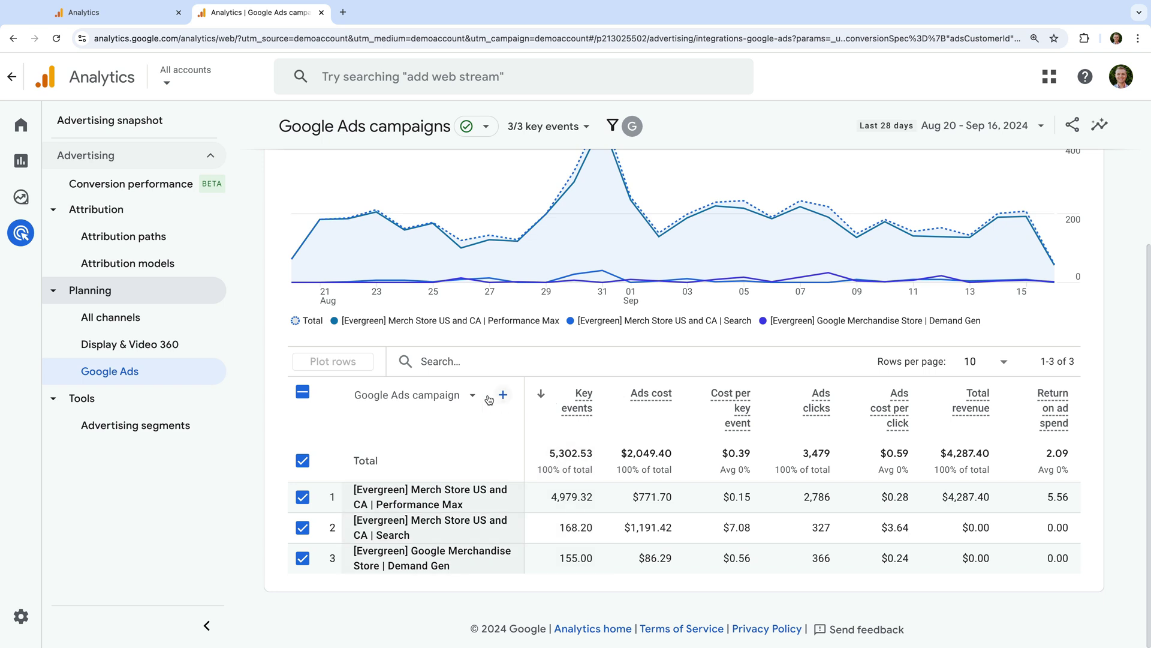
pyautogui.click(455, 396)
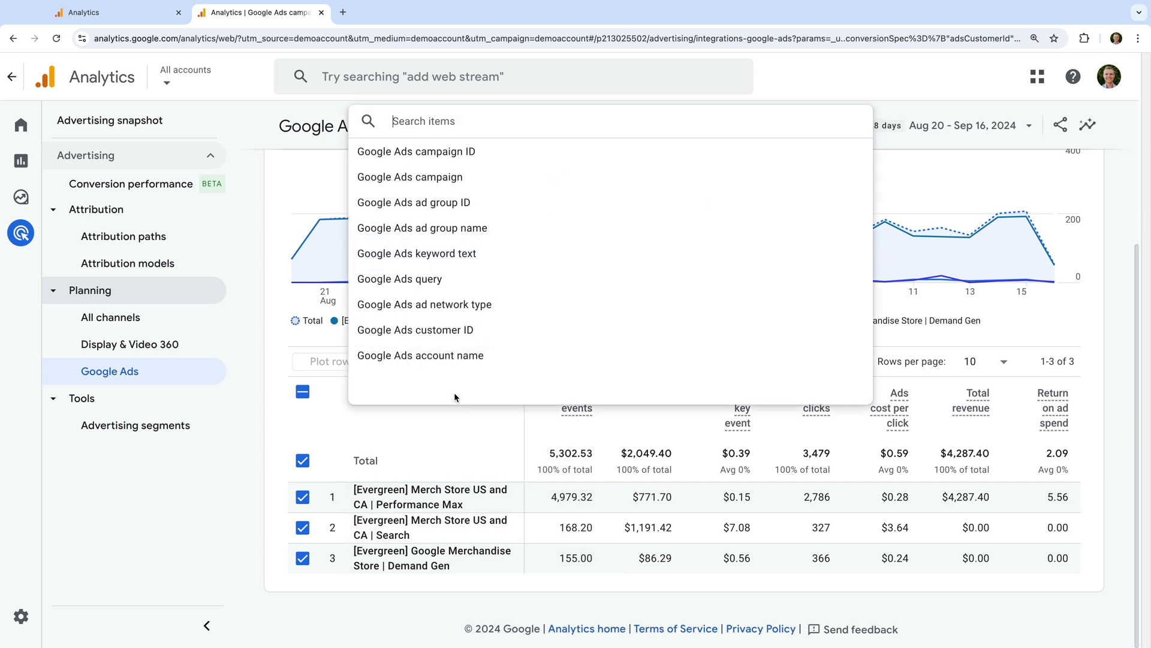
pyautogui.click(449, 451)
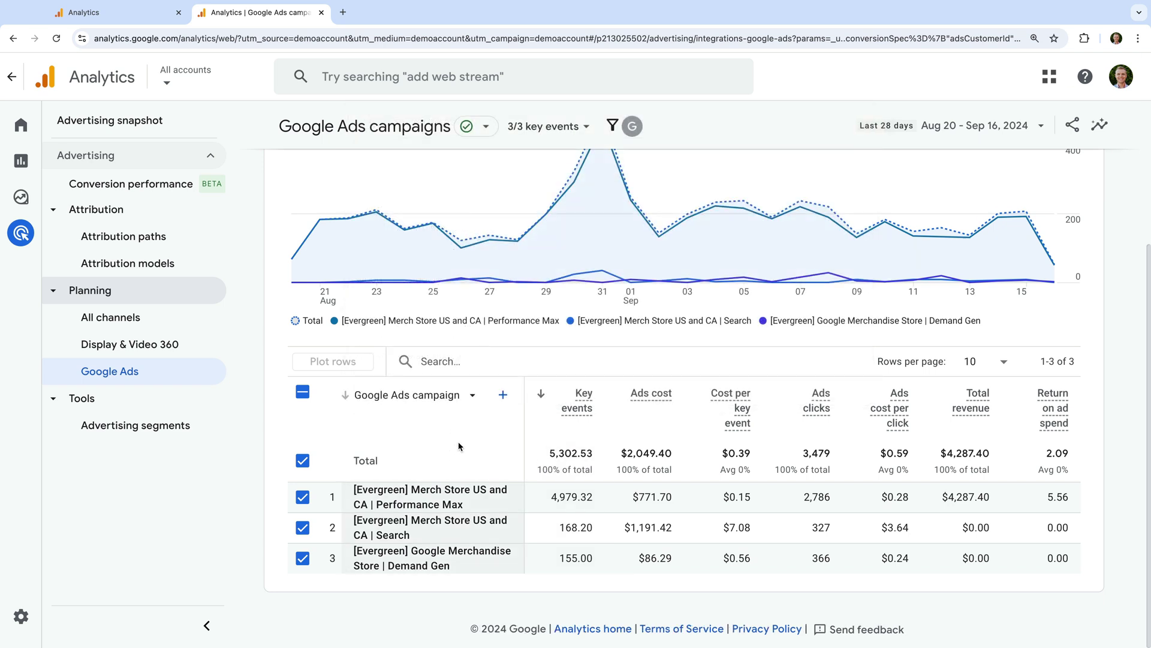
# Add Country as a secondary dimension to the Google Ads campaigns table
pyautogui.click(506, 395)
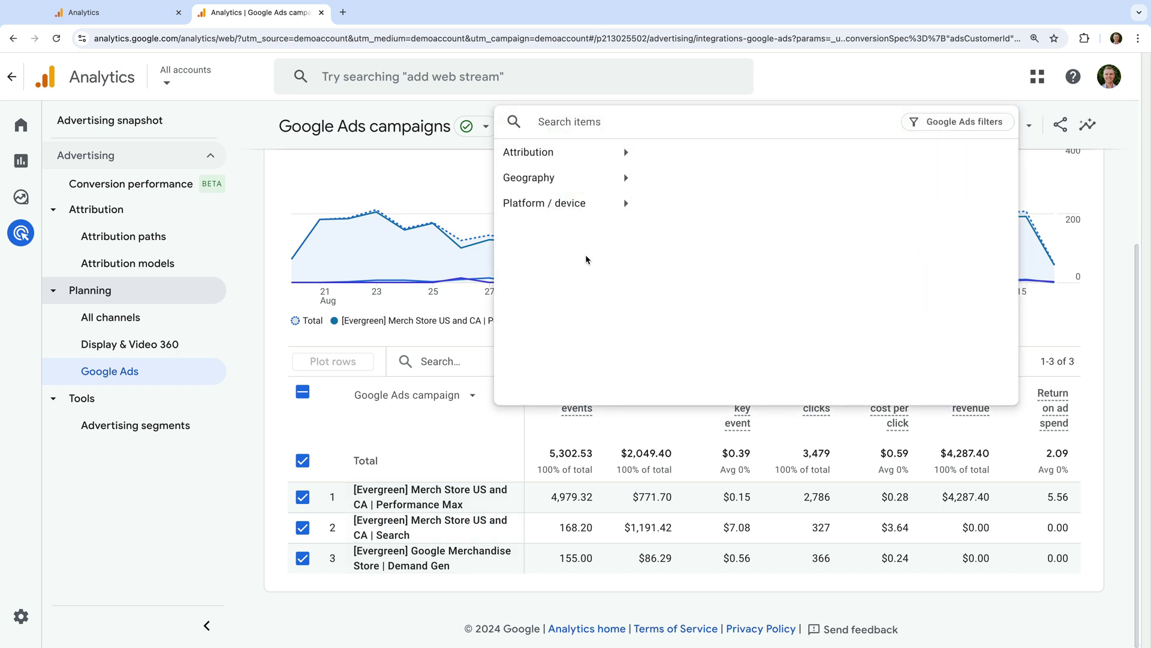
pyautogui.moveTo(628, 185)
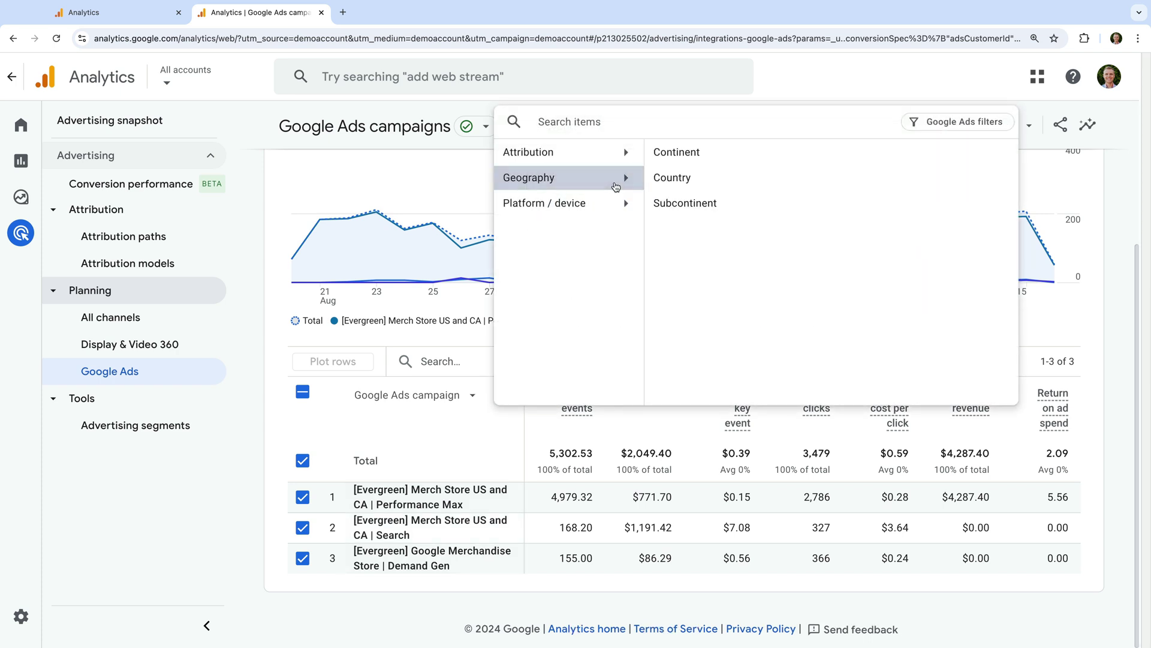
pyautogui.click(703, 178)
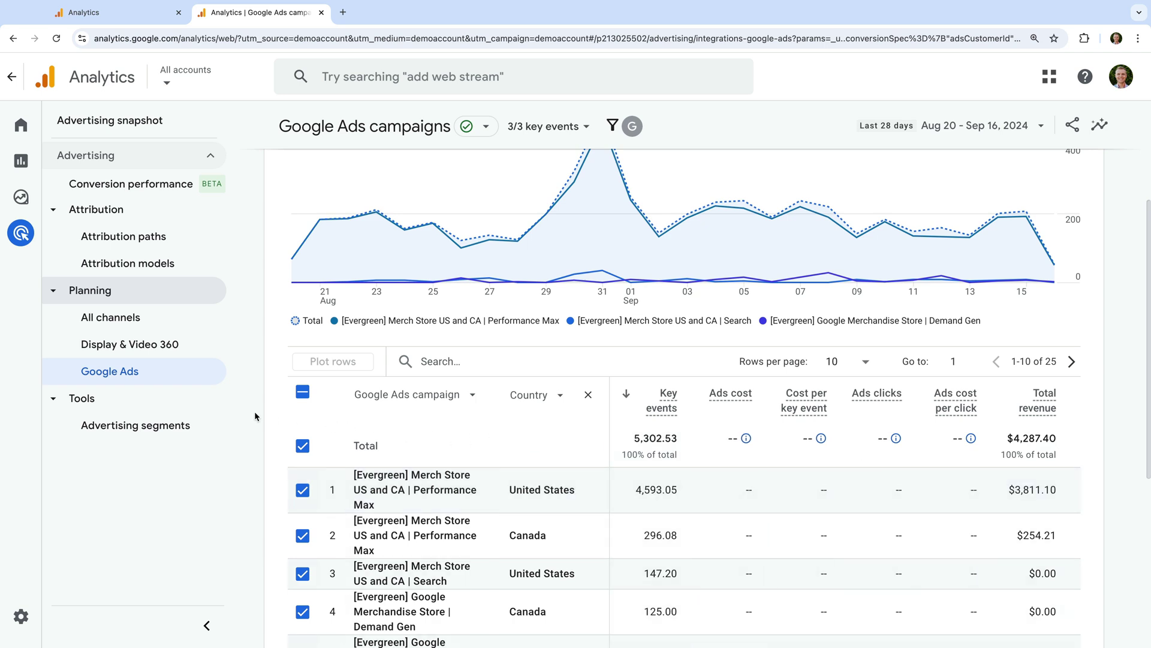
# Open the Advertising segments list and examine the synced audiences and their sizes for Search, YouTube, Display and Gmail
pyautogui.click(157, 427)
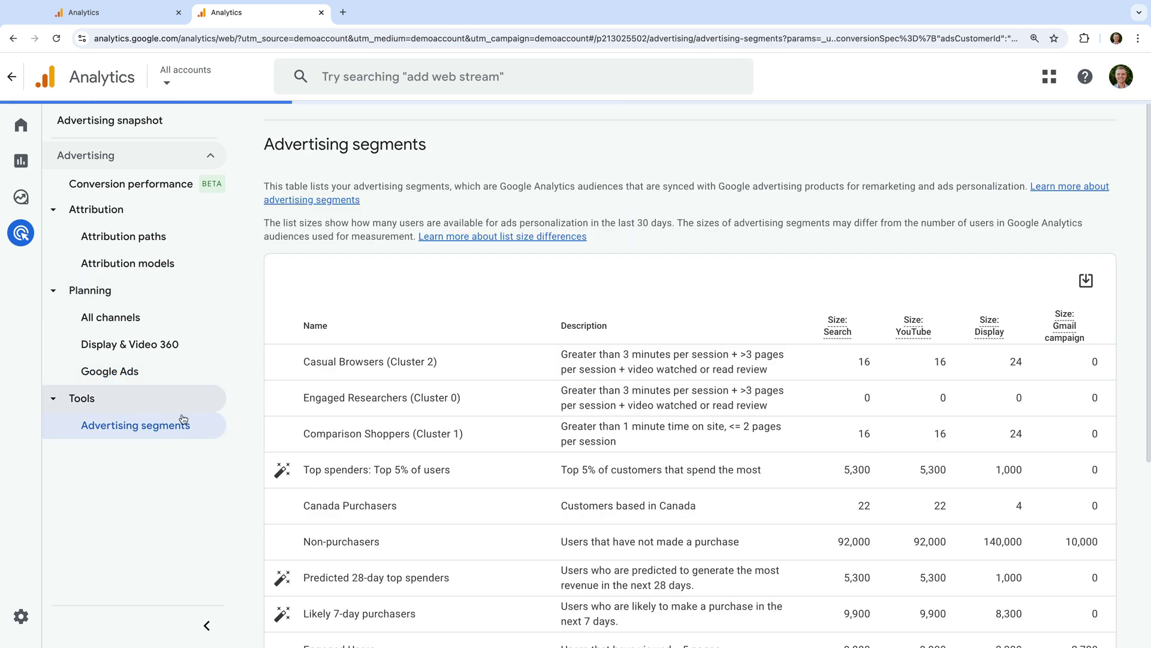
pyautogui.scroll(-2, 527, 359)
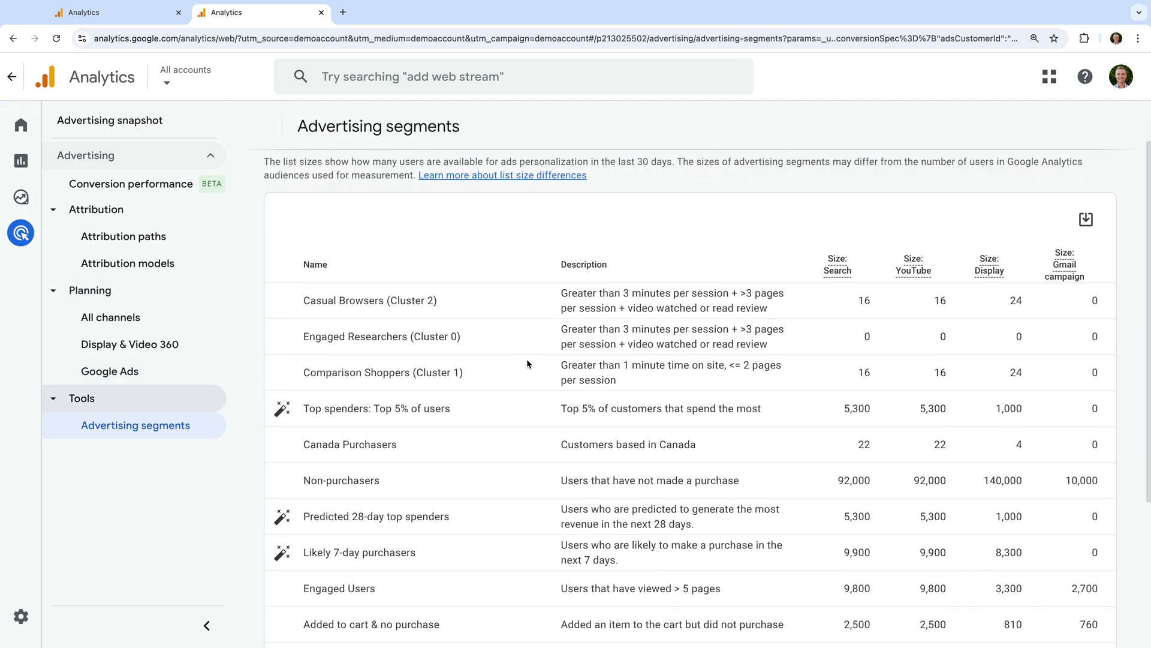
pyautogui.scroll(-1, 527, 363)
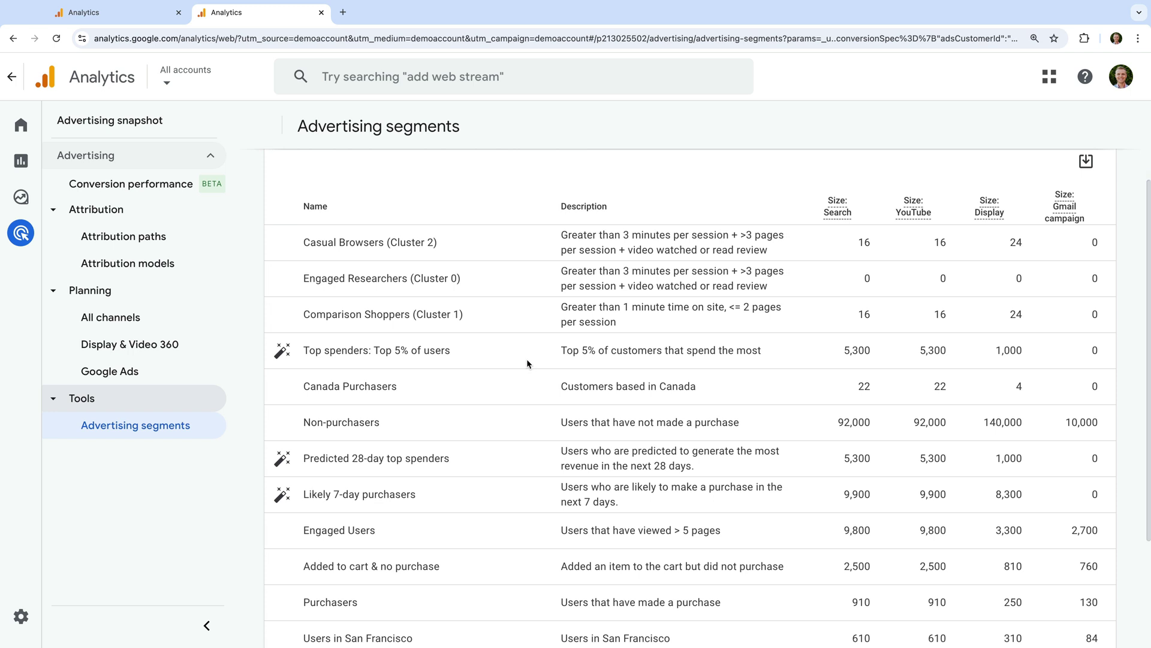